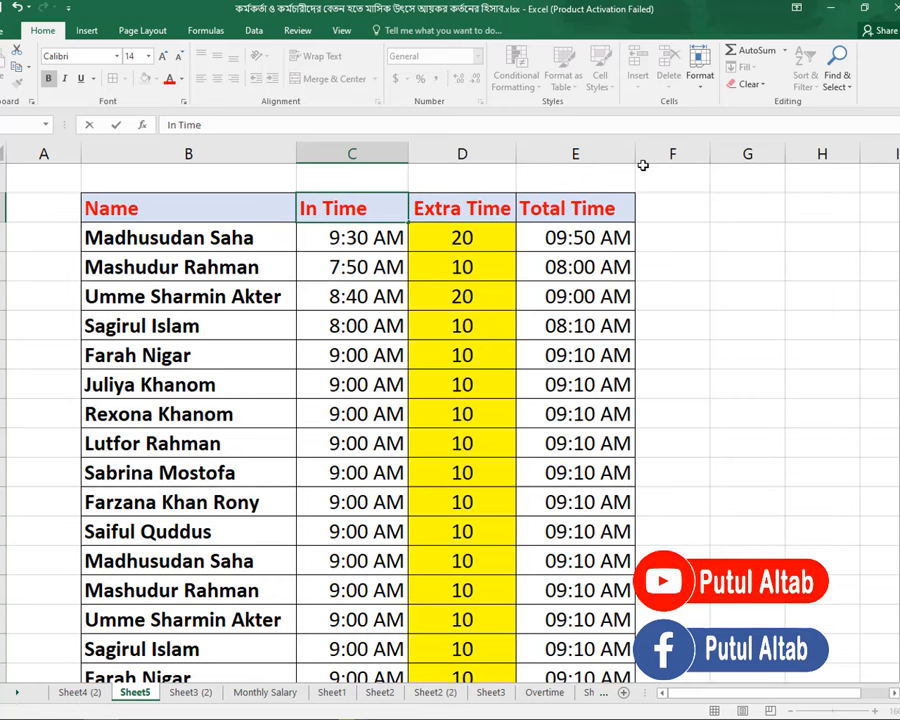
Step: Inspect the In Time entry and the Total Time formula in the first data row
left_click(368, 246)
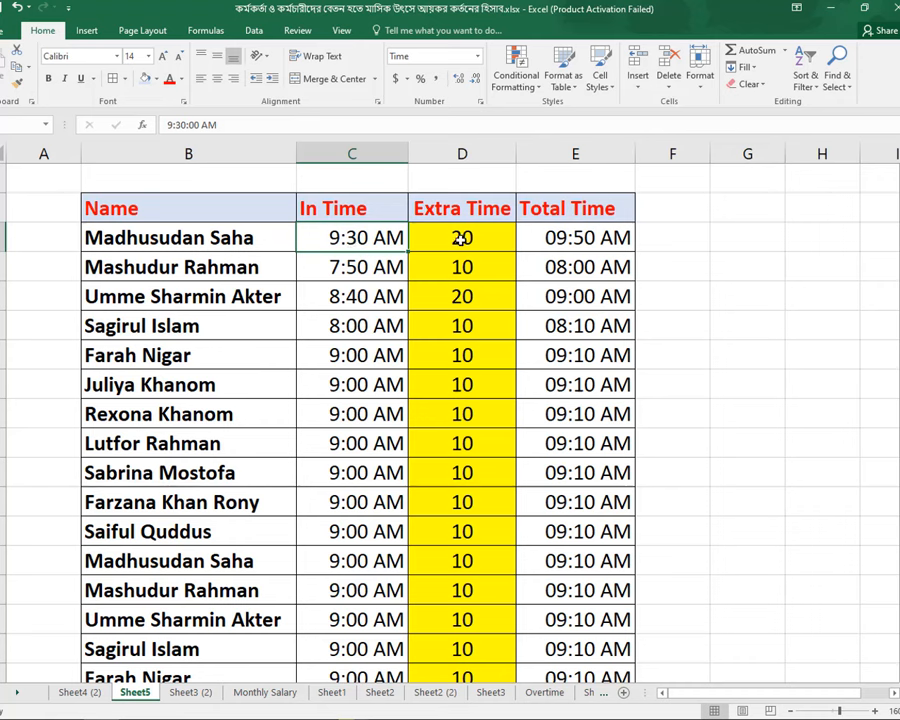
left_click(584, 236)
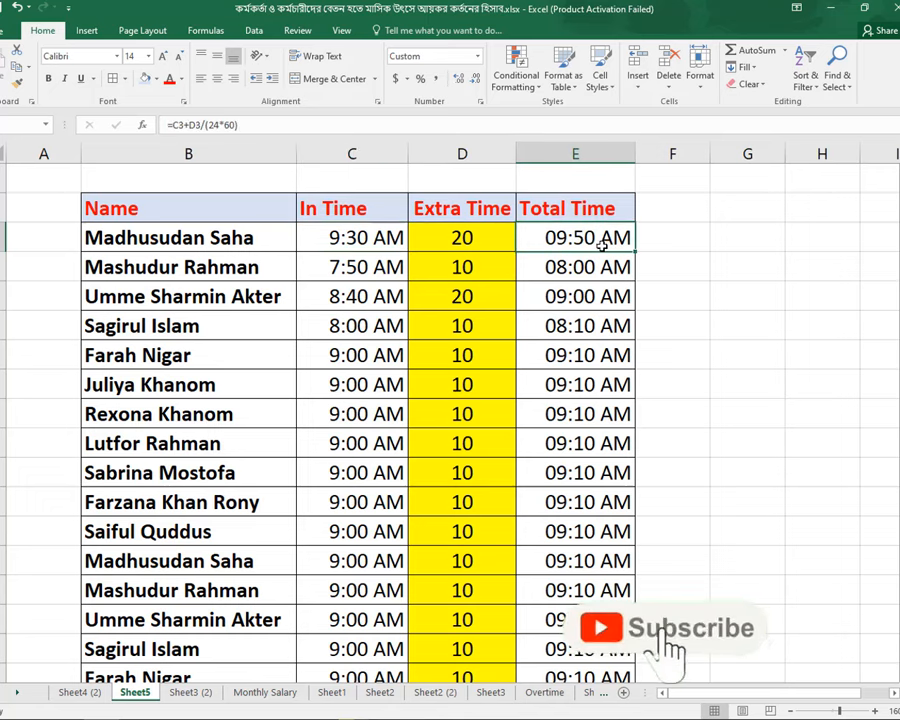
mouse_move(612, 237)
left_mouse_down()
mouse_move(590, 640)
mouse_move(588, 590)
left_mouse_up()
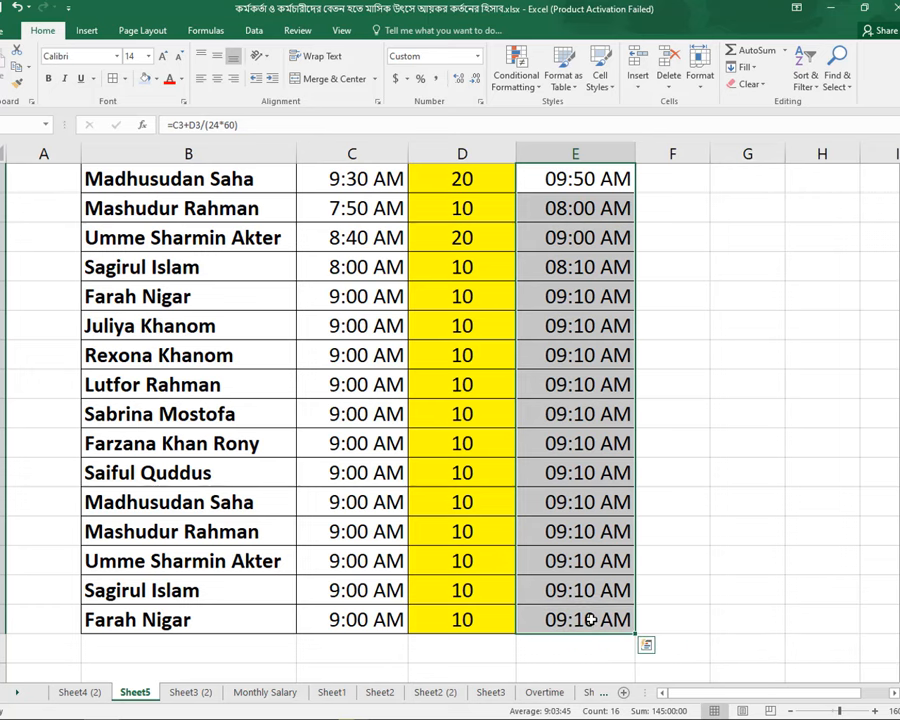
key("Delete")
scroll(615, 355, "up", 1)
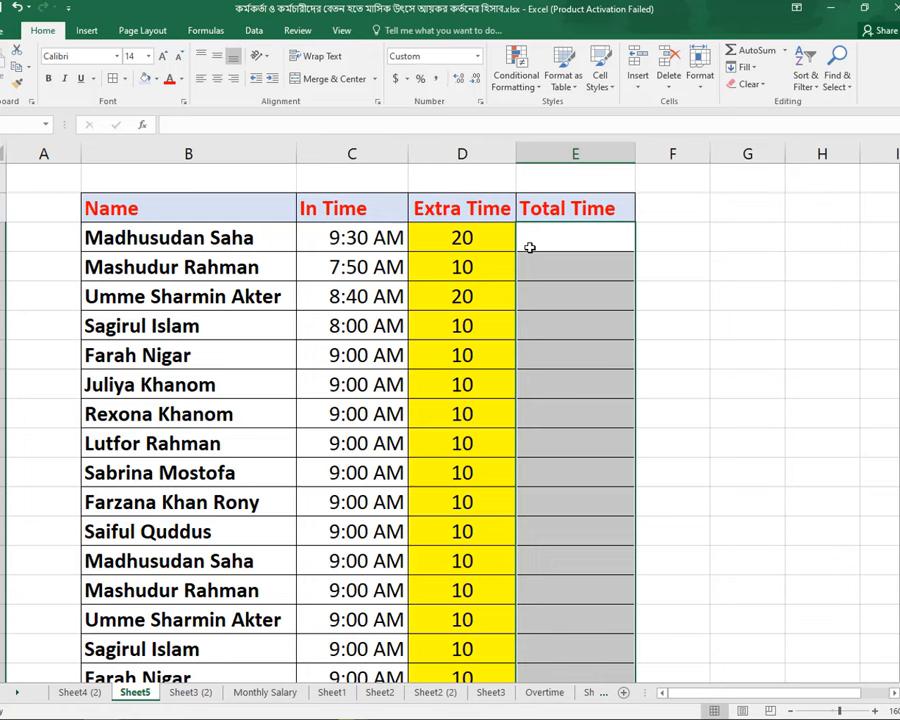
key("ctrl+z")
key("ctrl+q")
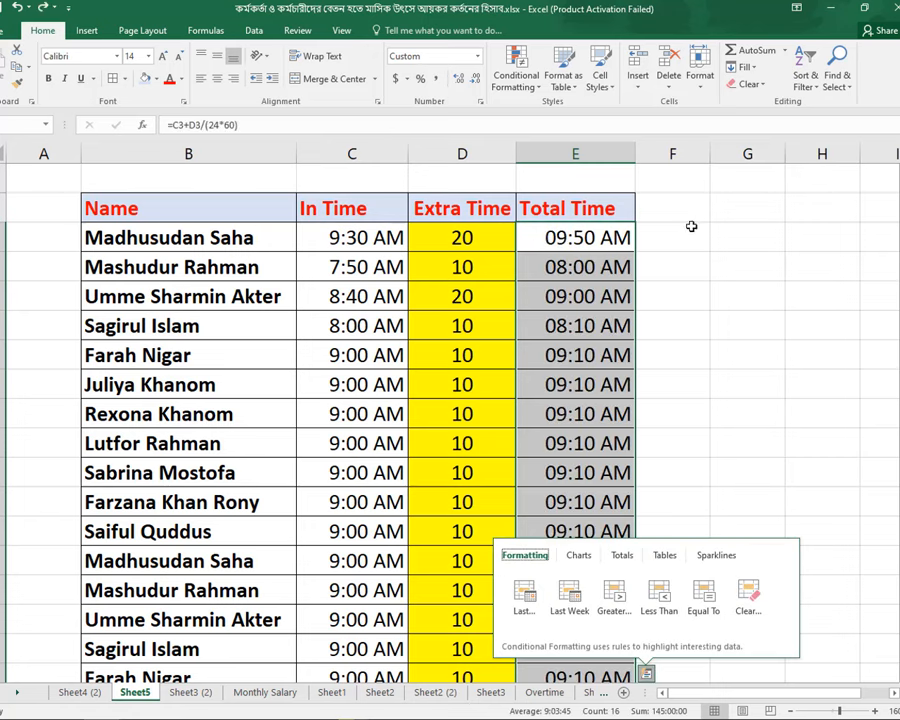
left_click(605, 243)
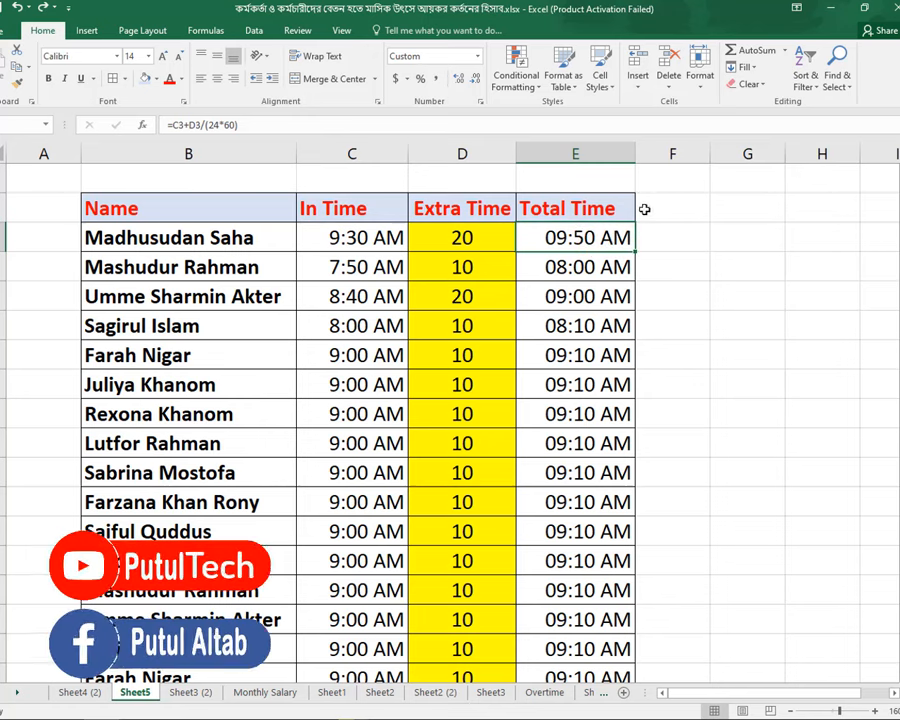
Step: Copy the Total Time header from E2 into F2 and widen column F to fit it
left_click(617, 210)
right_click(617, 210)
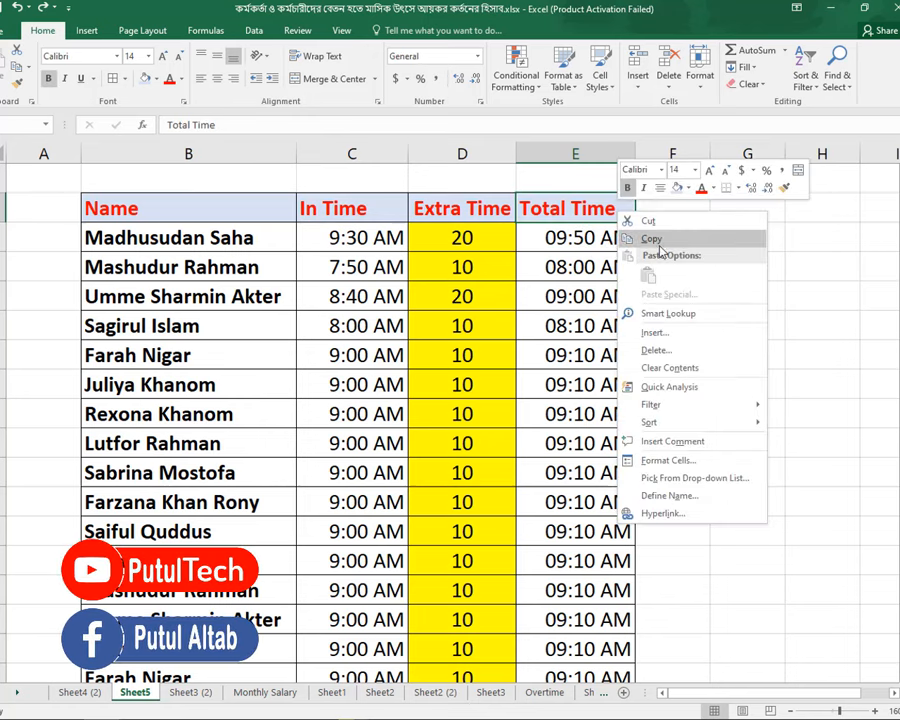
left_click(652, 236)
left_click(676, 210)
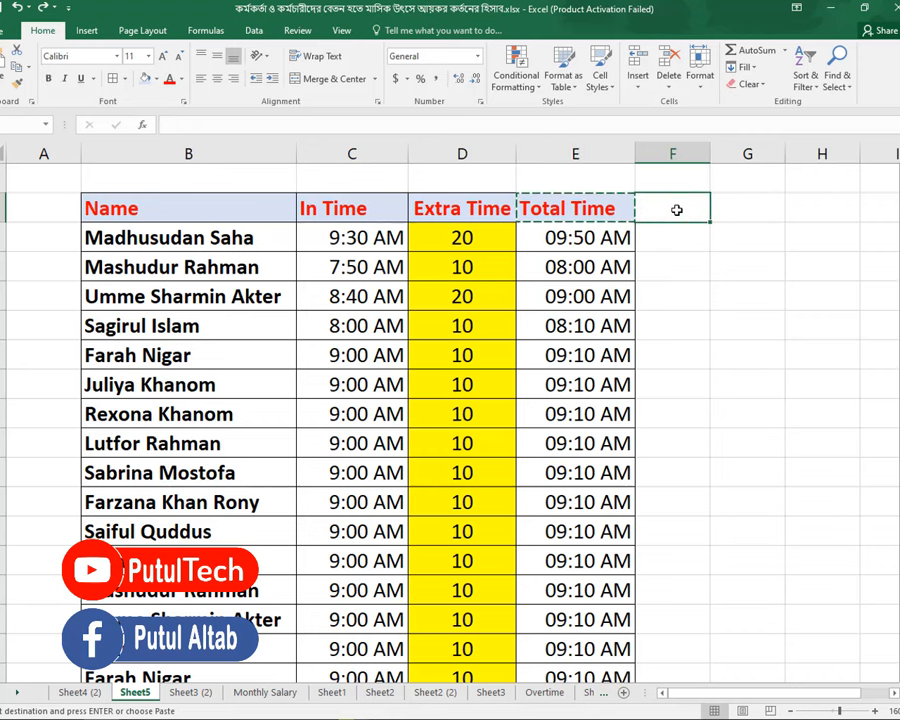
key("ctrl+v")
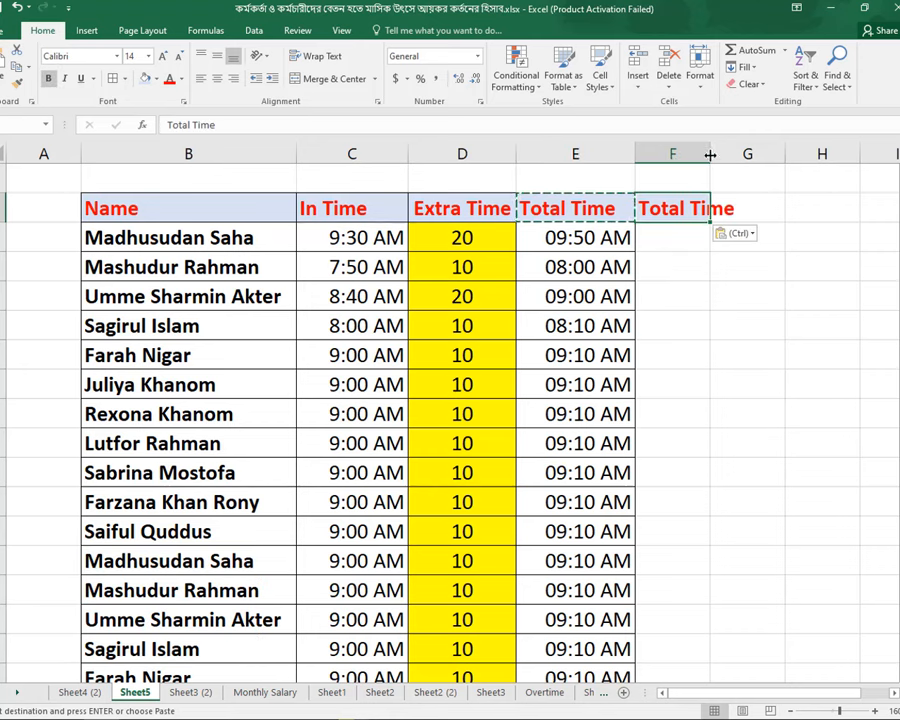
left_click_drag(710, 153, 748, 152)
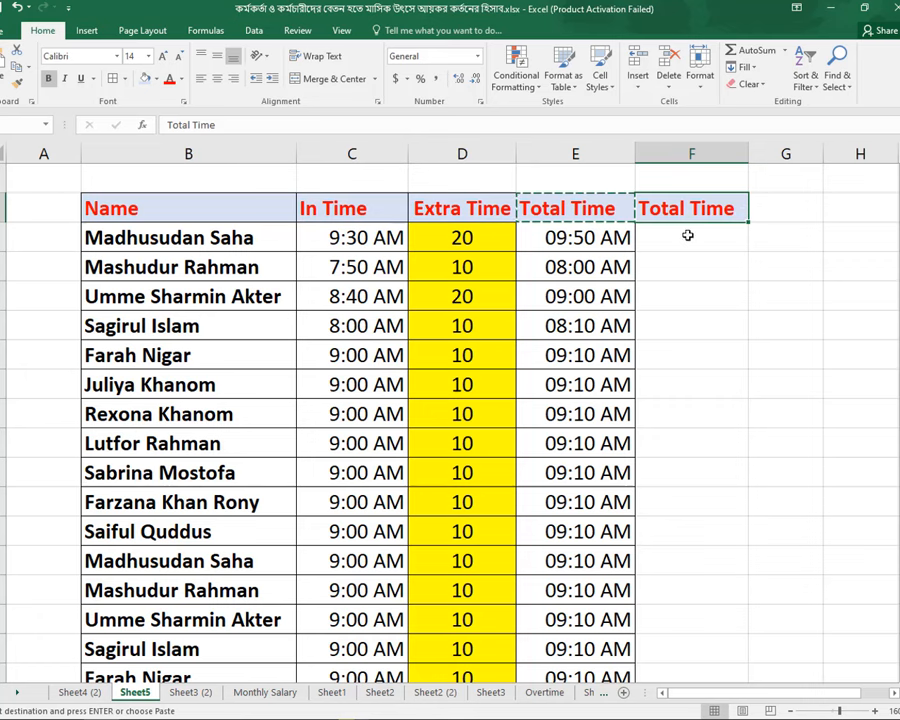
Step: Apply cell borders to the new Total Time column from its header through the last name row
left_click_drag(693, 210, 687, 621)
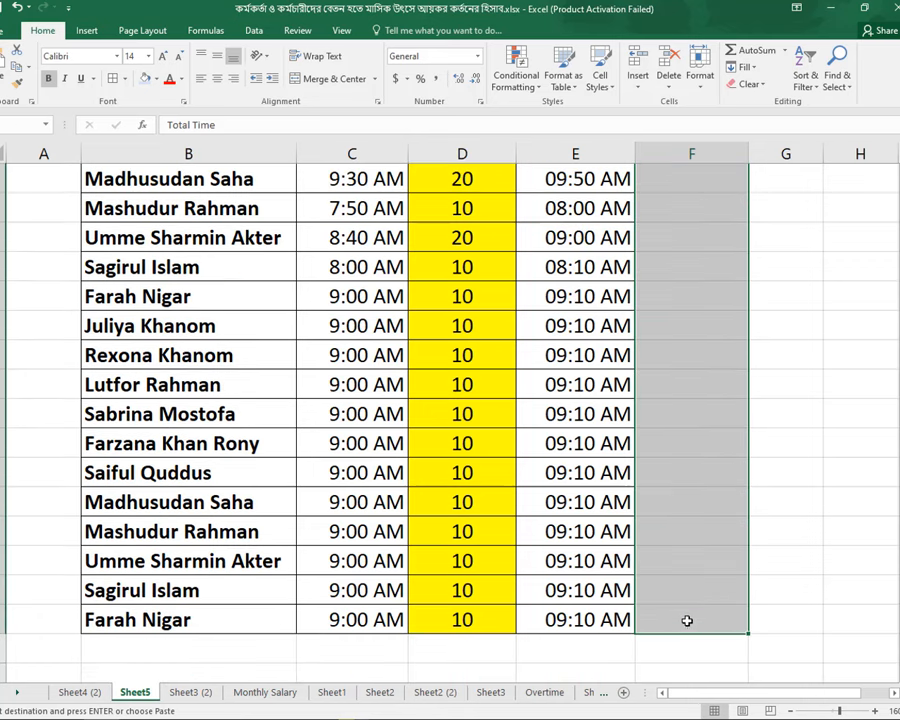
left_click(114, 79)
scroll(684, 314, "up", 1)
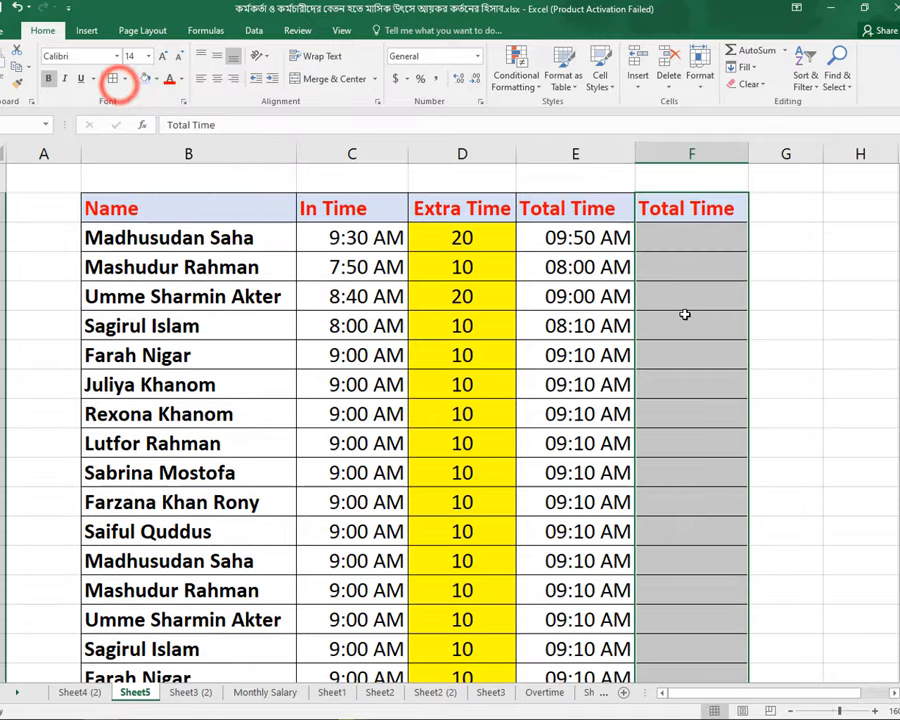
left_click(664, 233)
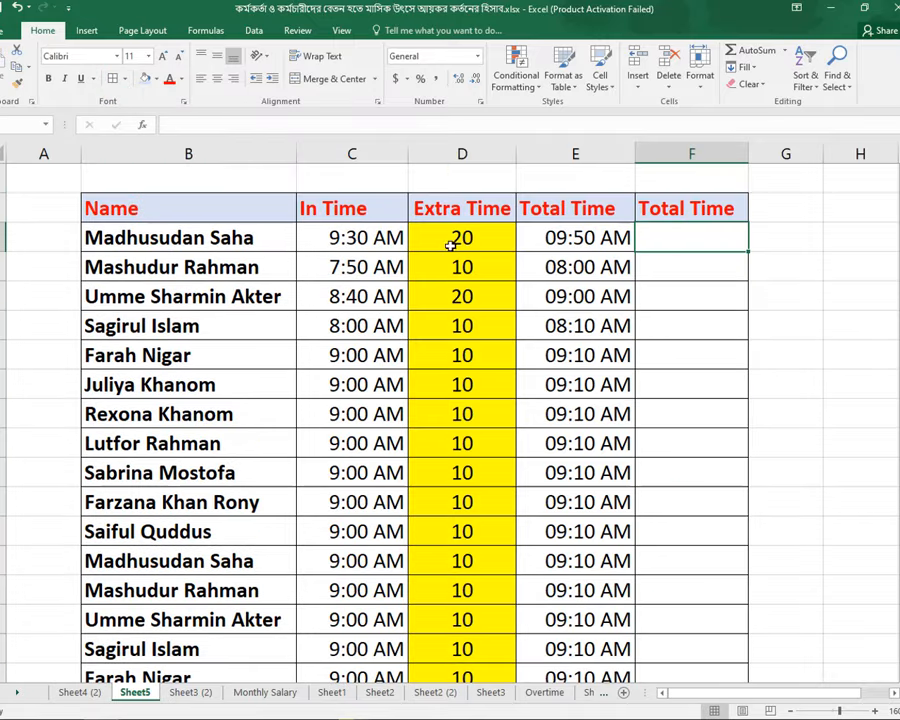
left_click(483, 237)
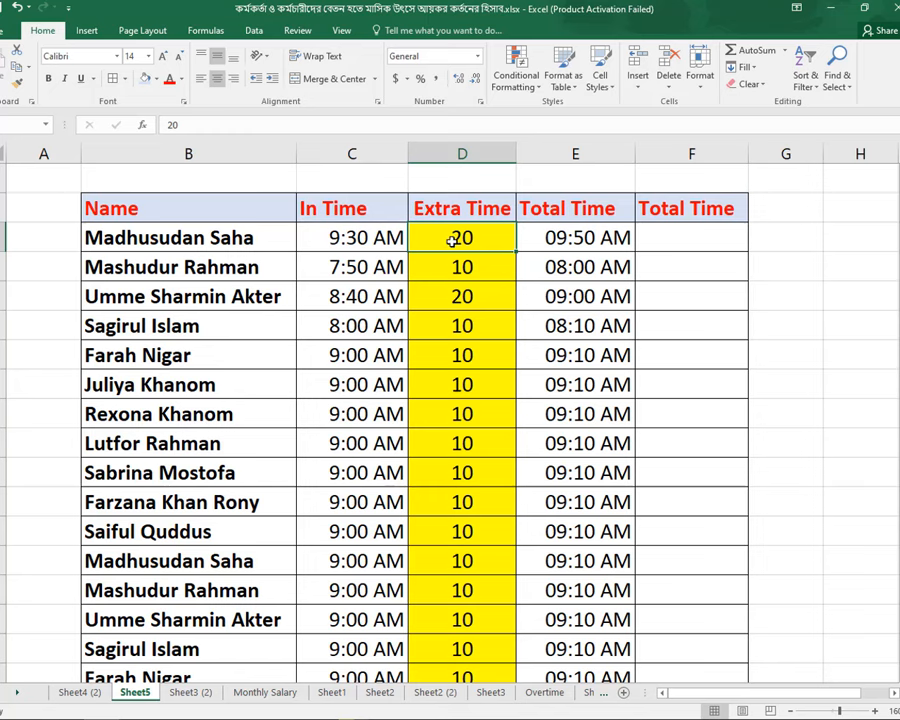
scroll(496, 469, "down", 2)
scroll(498, 471, "up", 2)
Step: Enter the formula =C3+D3/(24*60) in F3 to add the extra minutes to the In Time
left_click(692, 241)
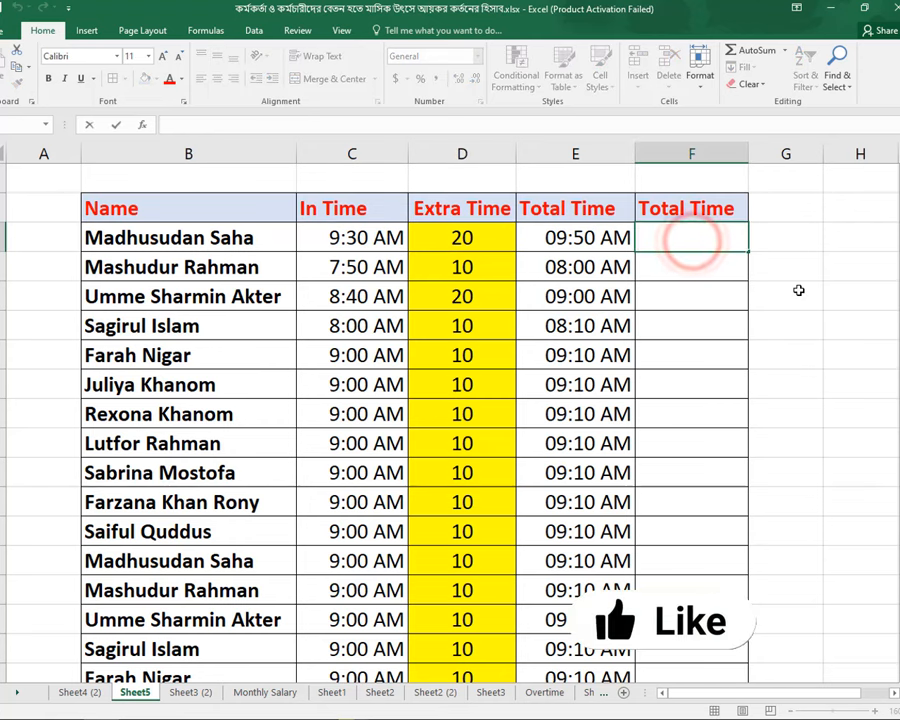
type("=")
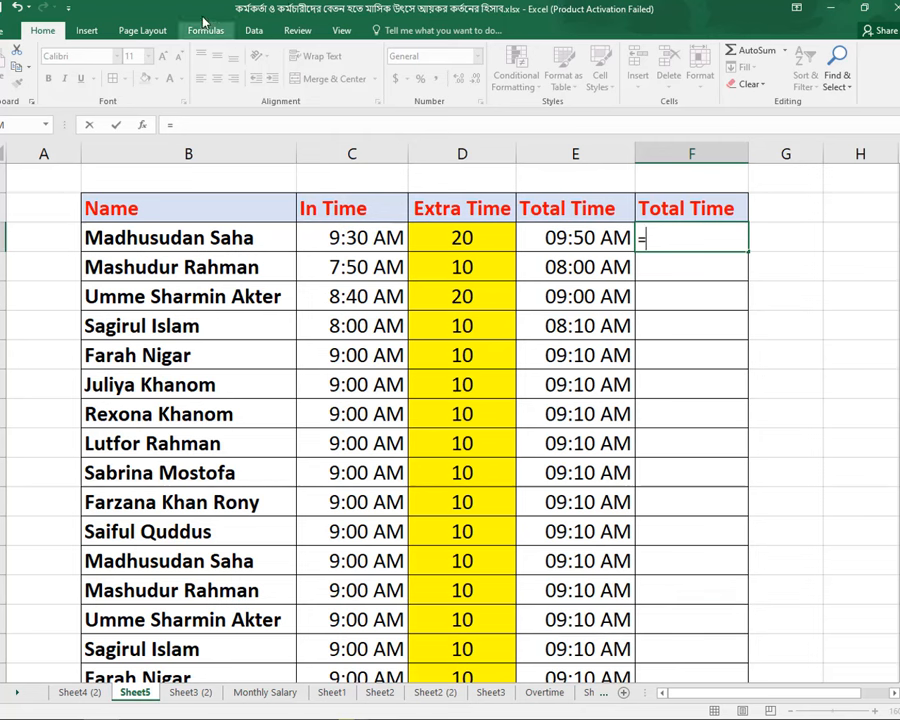
left_click(355, 238)
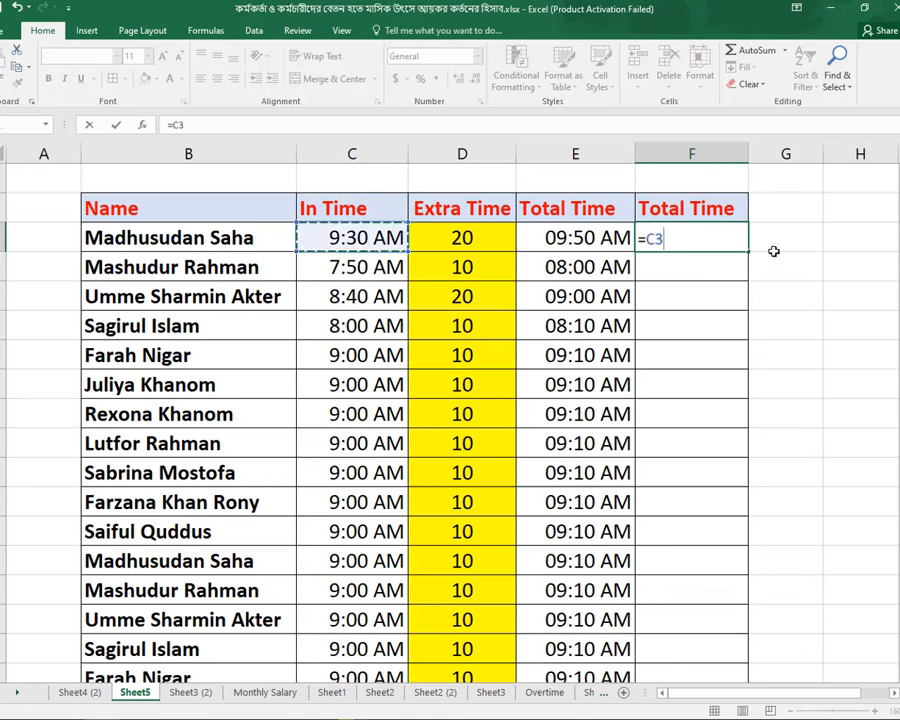
type("+")
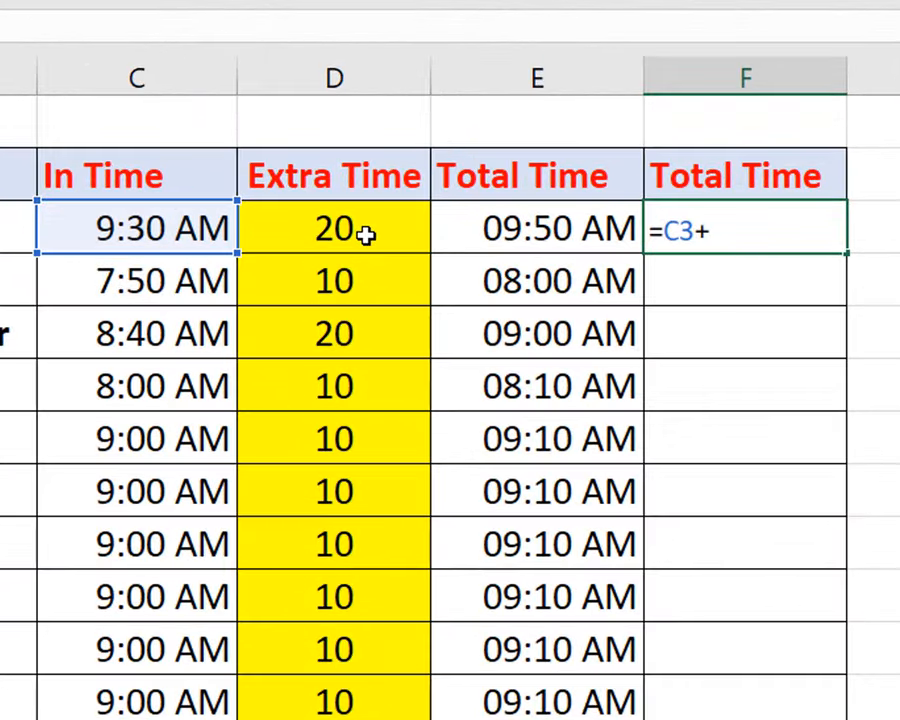
left_click(421, 236)
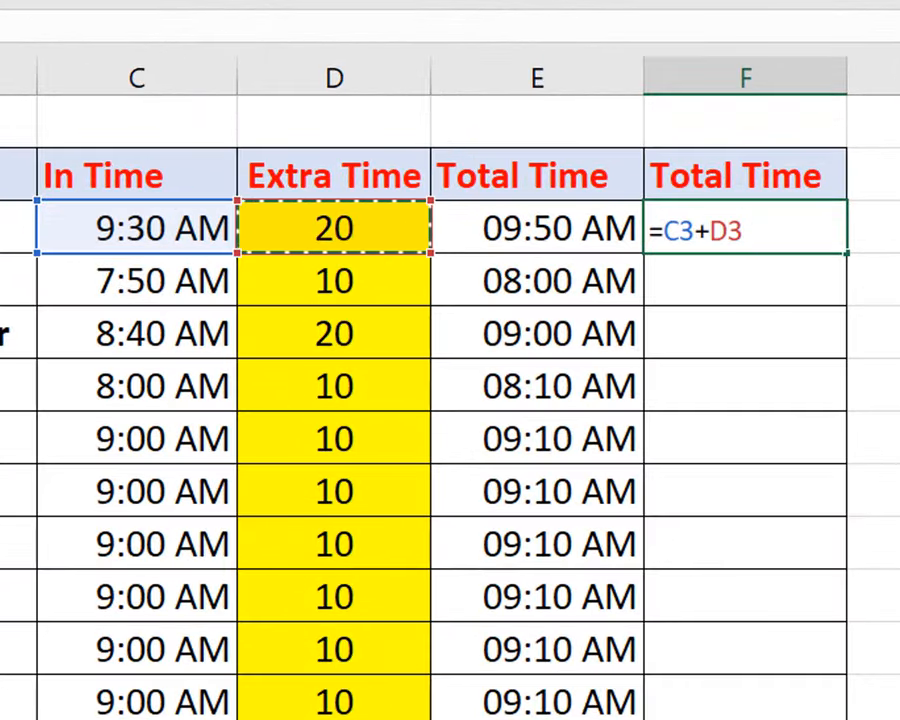
type("(")
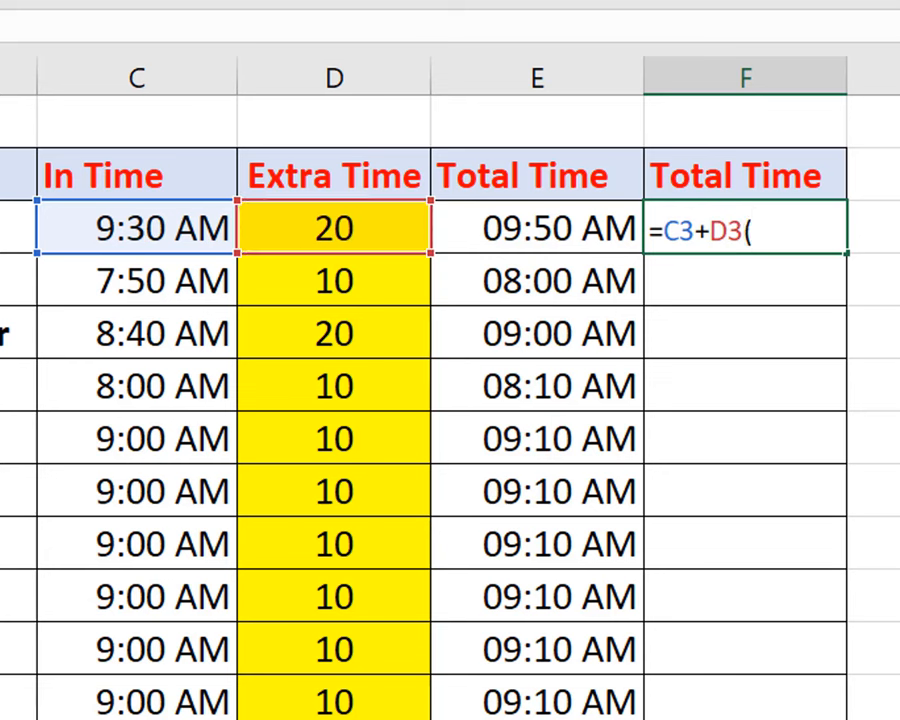
key("BackSpace")
type("/")
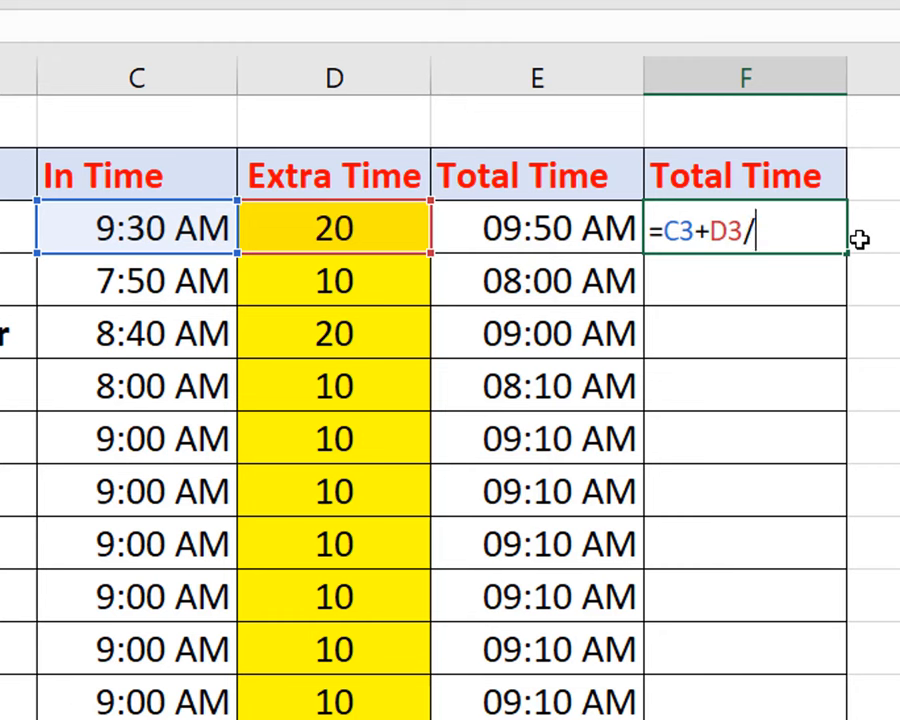
type("(2")
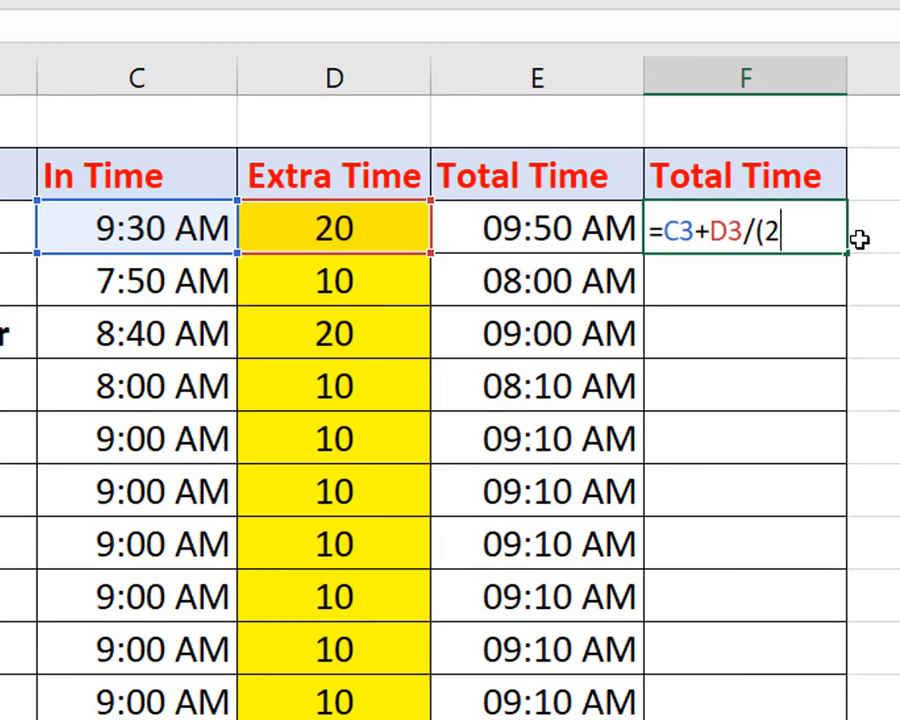
type("4")
type("*60")
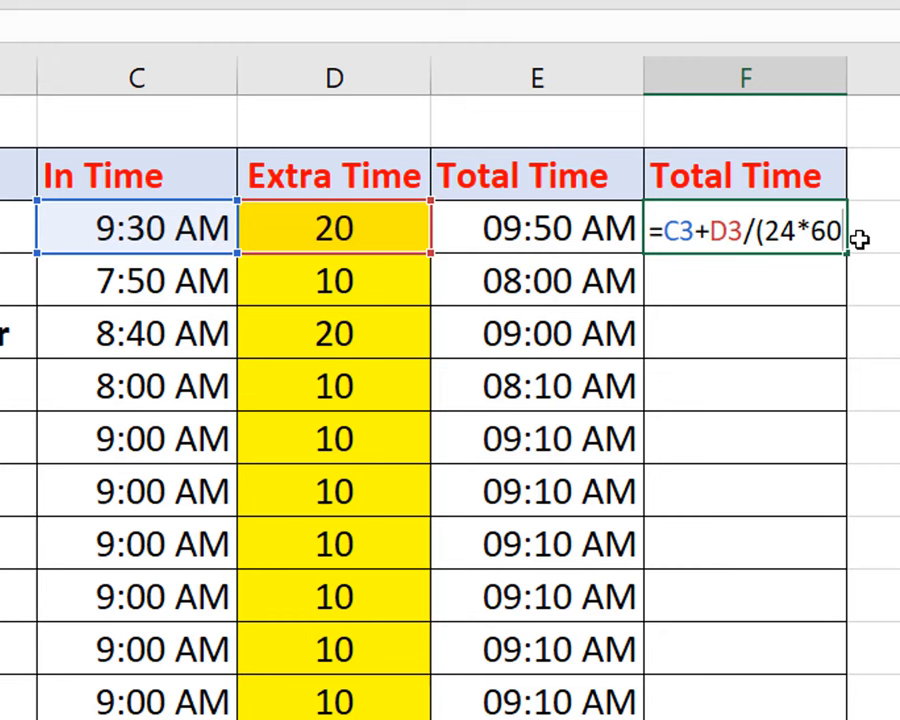
type(")")
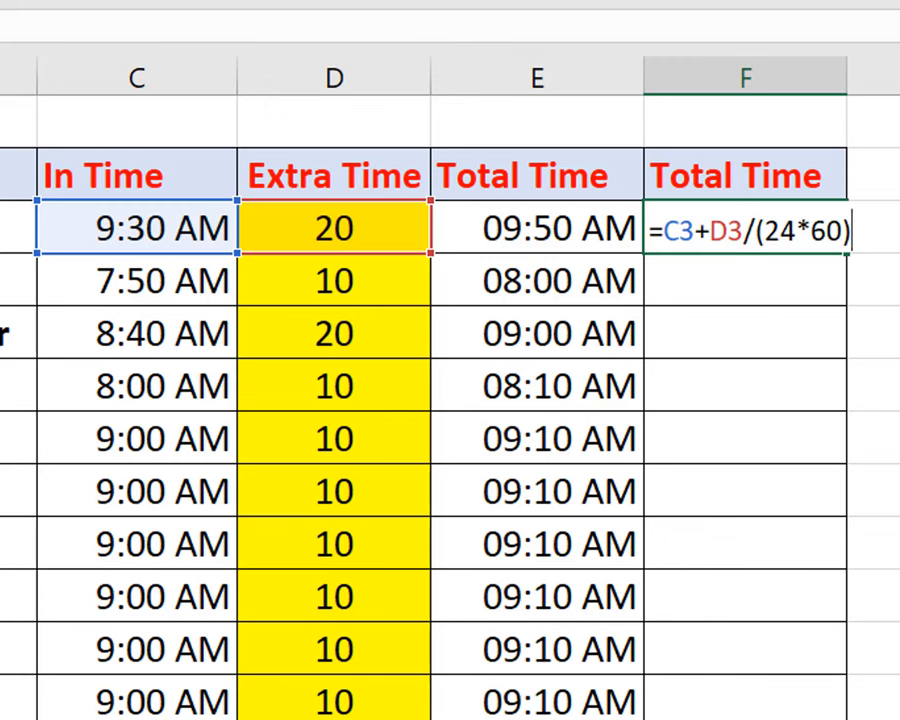
key("Return")
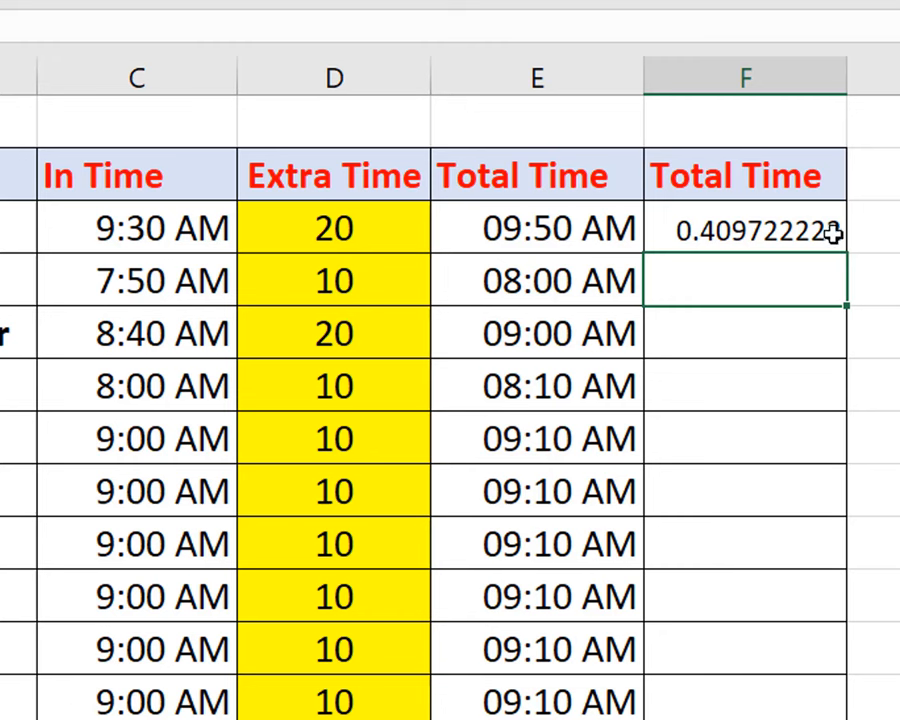
Step: Delete the original Total Time column E, keeping the new Total Time column
left_click(788, 231)
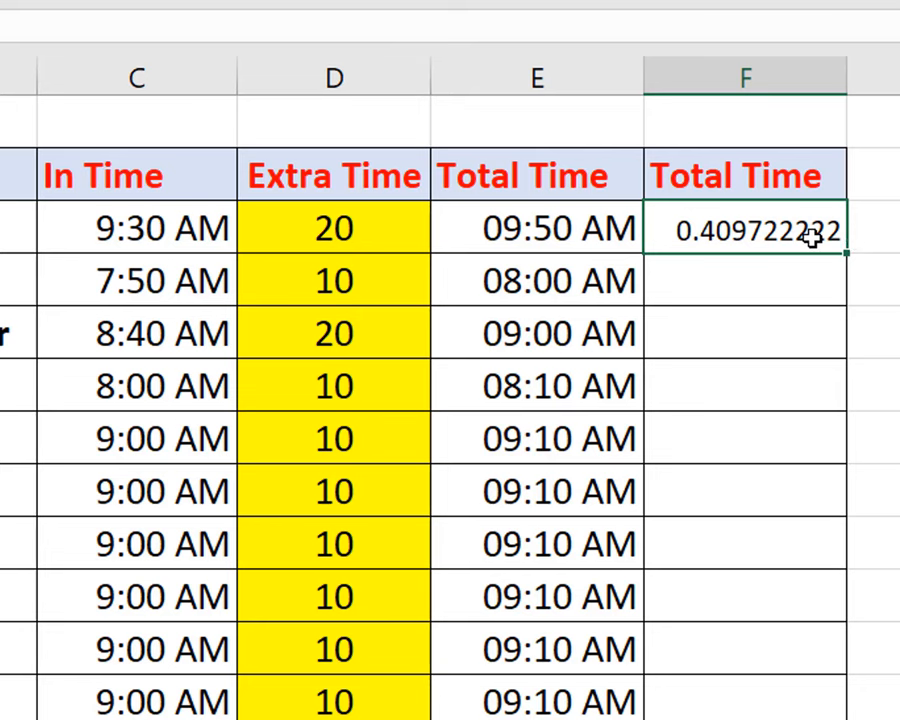
right_click(518, 77)
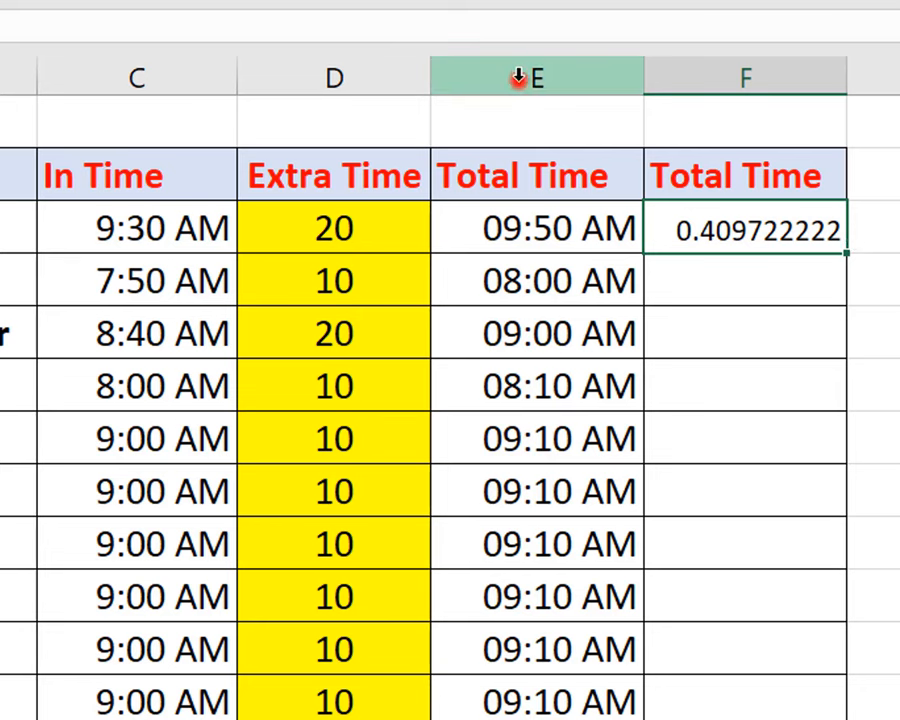
left_click(622, 288)
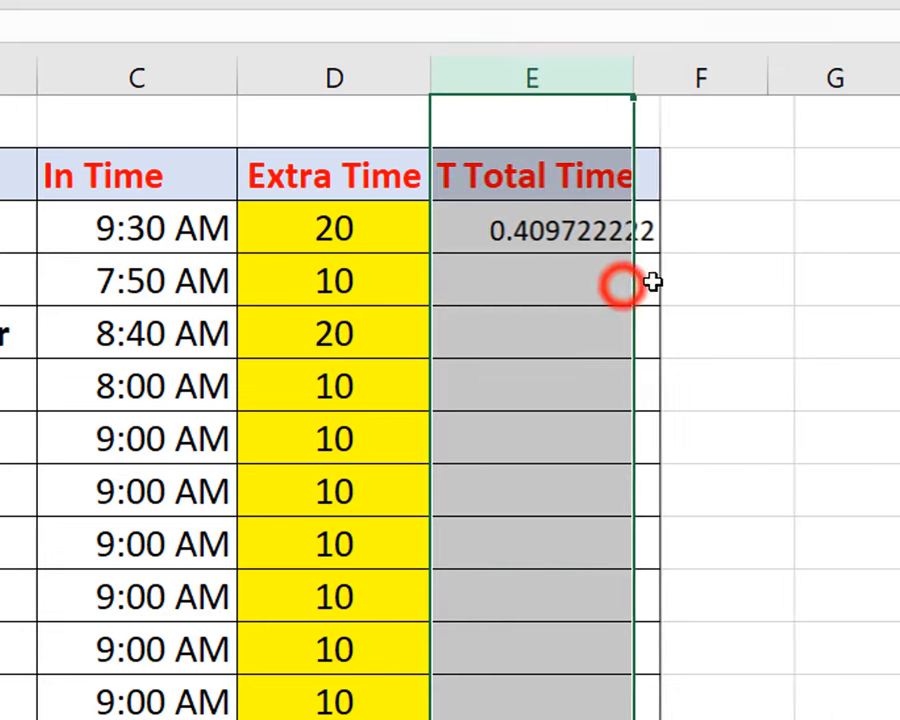
Step: Apply the custom number format HH:MM AM/PM to E3 and fill its formula down the Total Time column
left_click(548, 228)
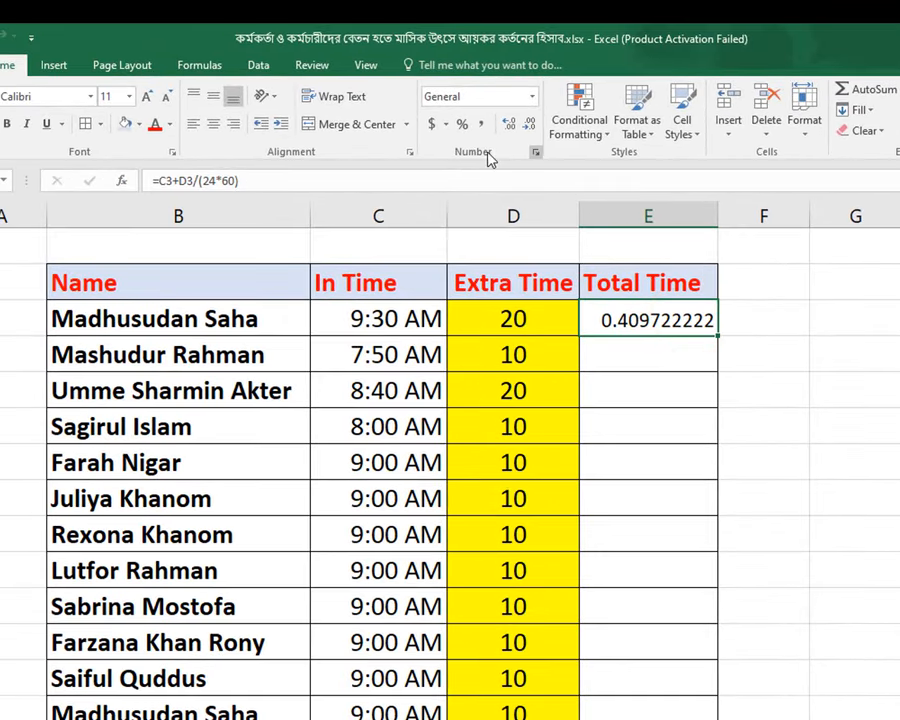
left_click(537, 152)
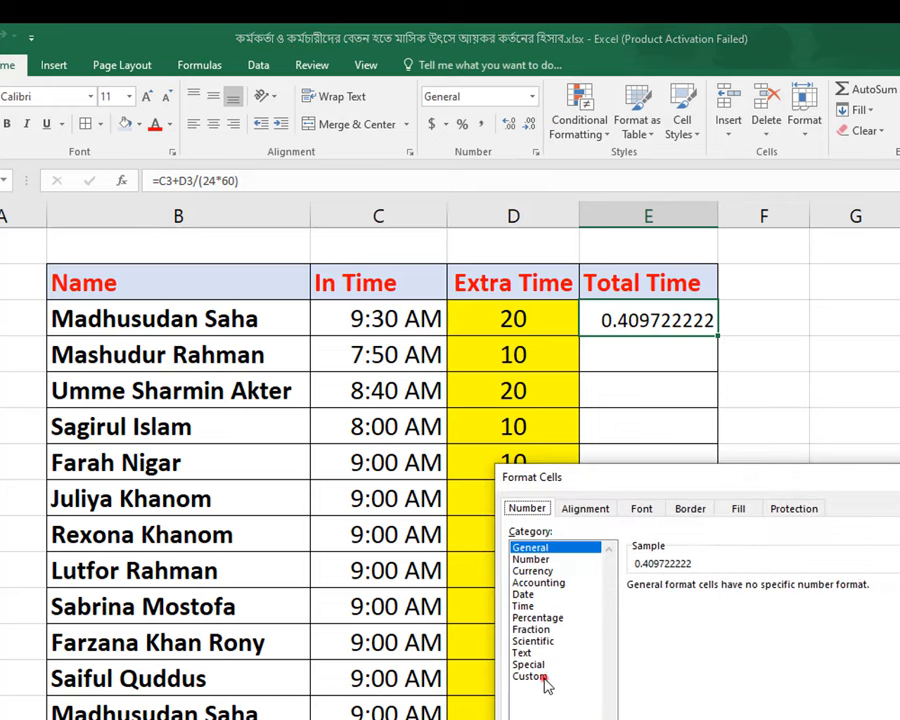
left_click(545, 679)
left_click_drag(686, 472, 334, 485)
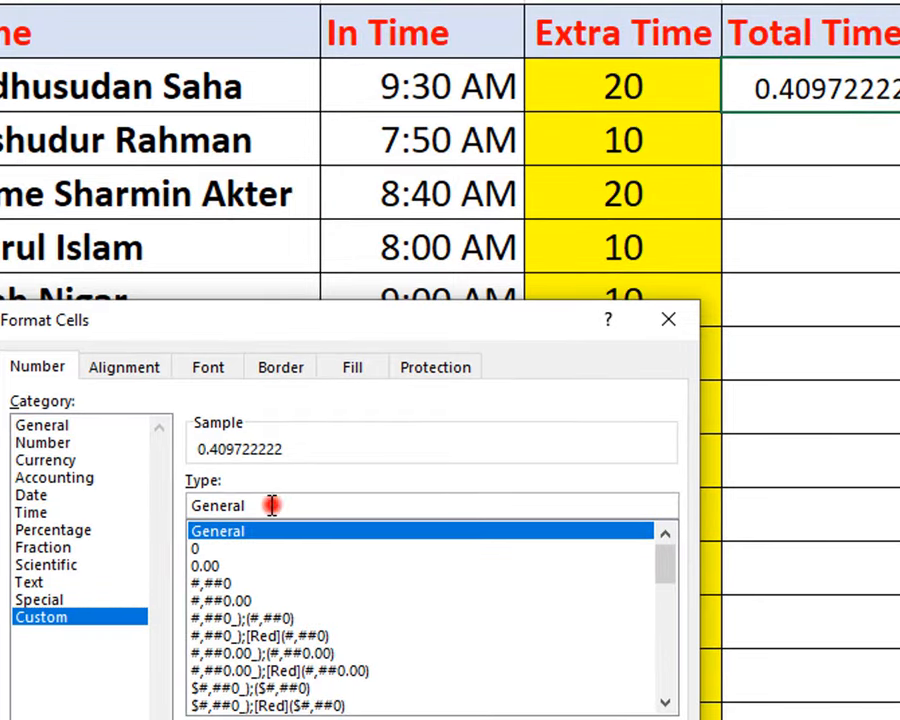
double_click(271, 505)
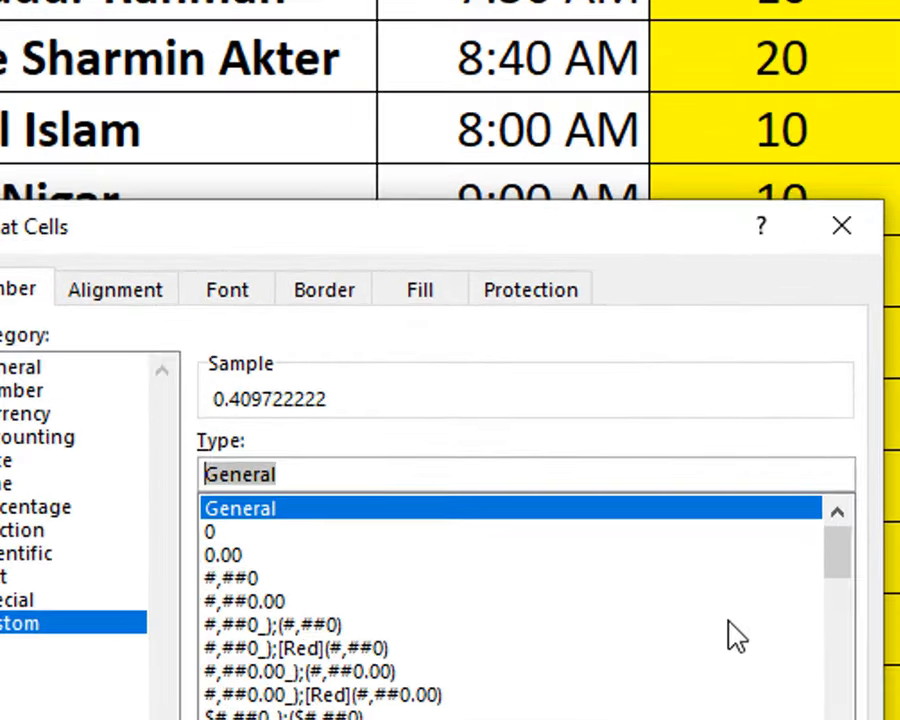
type("HH")
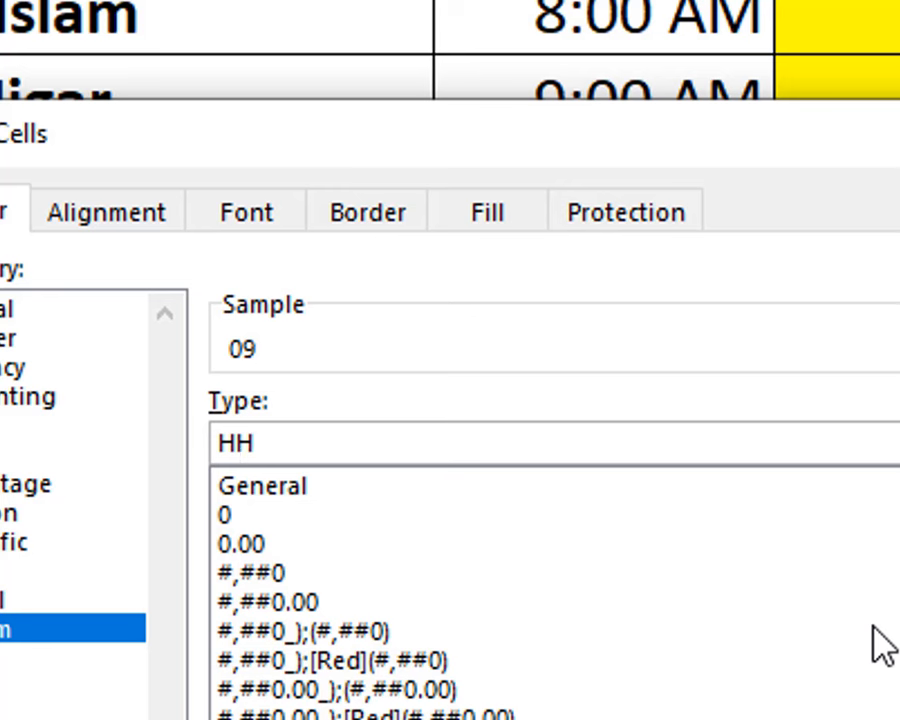
type(":MM")
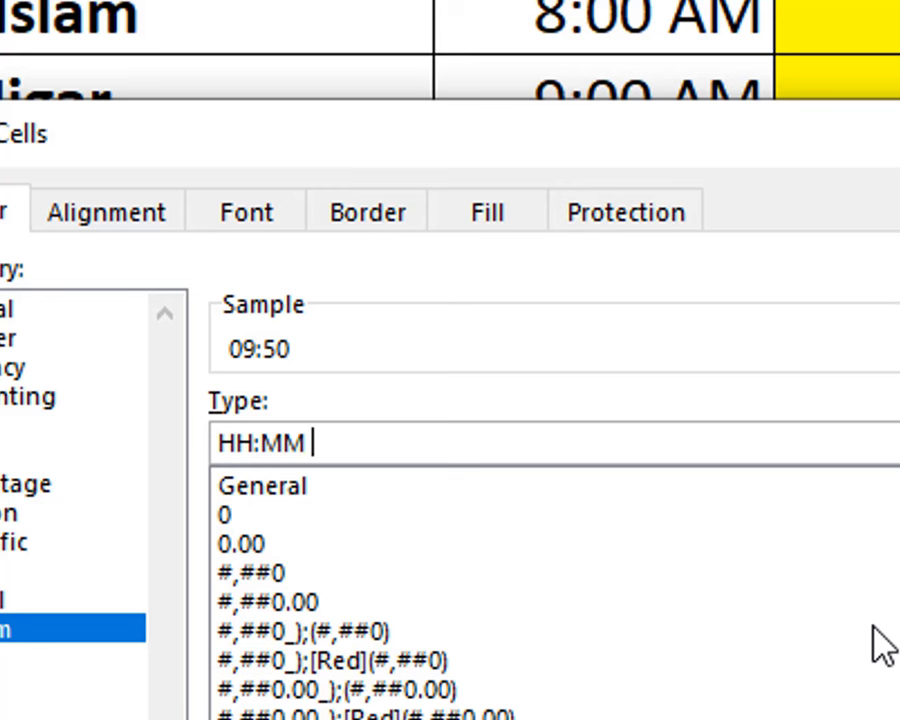
type(" A")
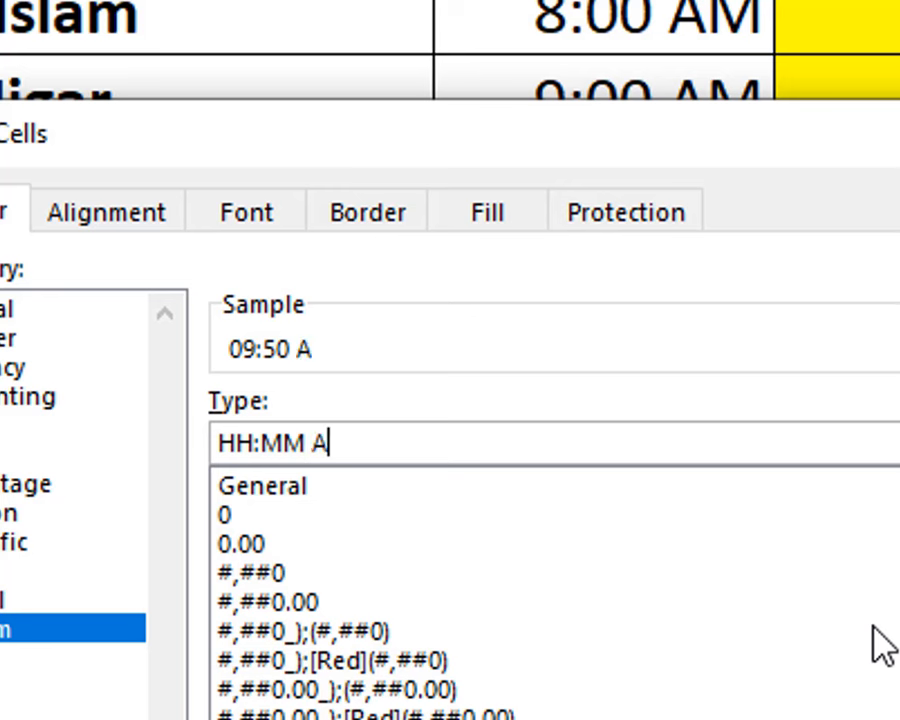
type("M")
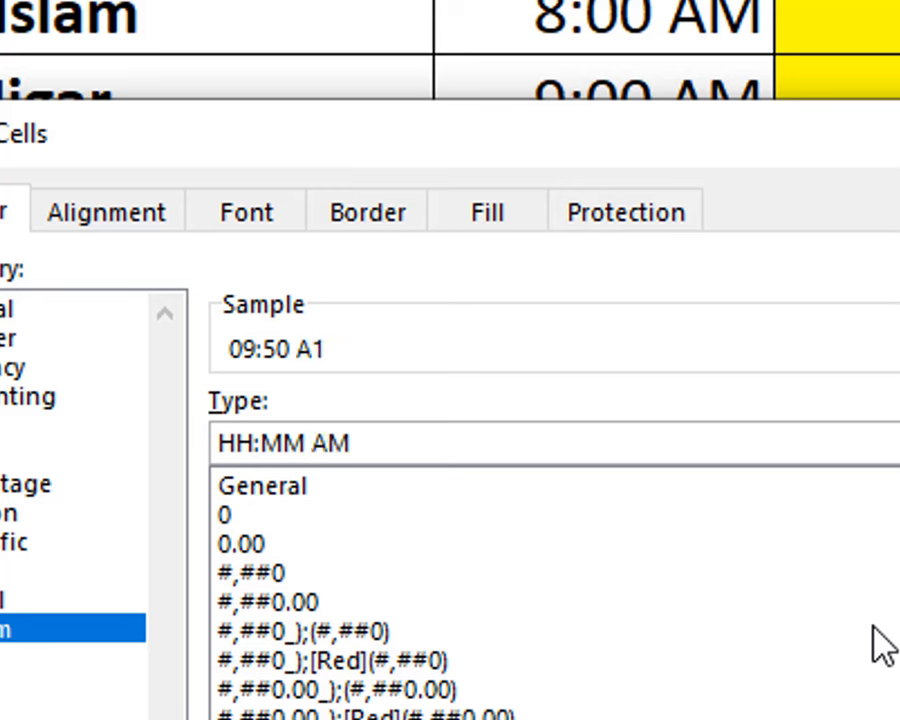
type("/PM")
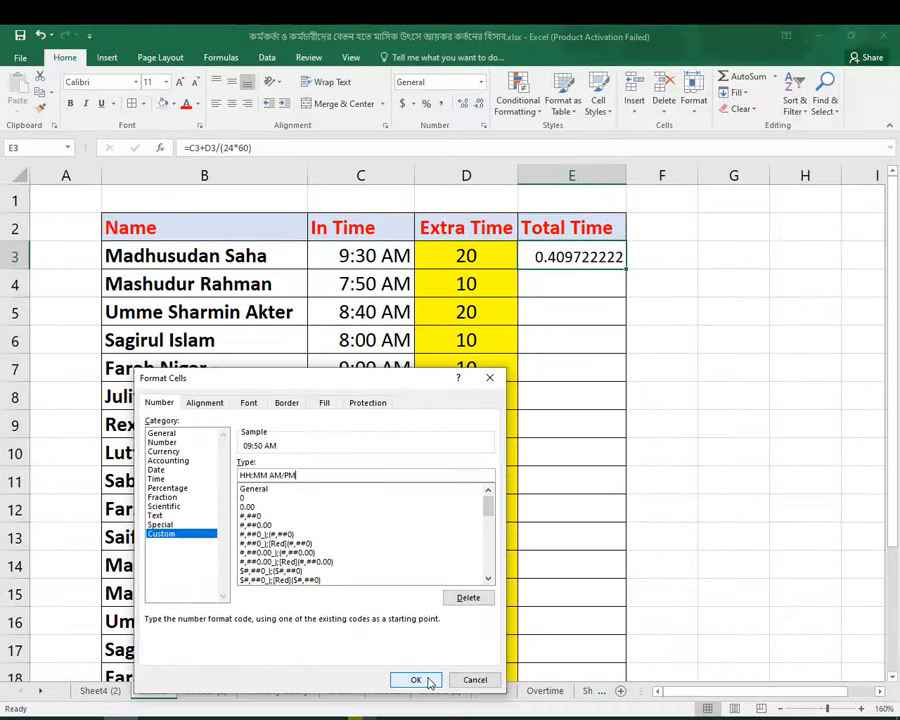
left_click(425, 680)
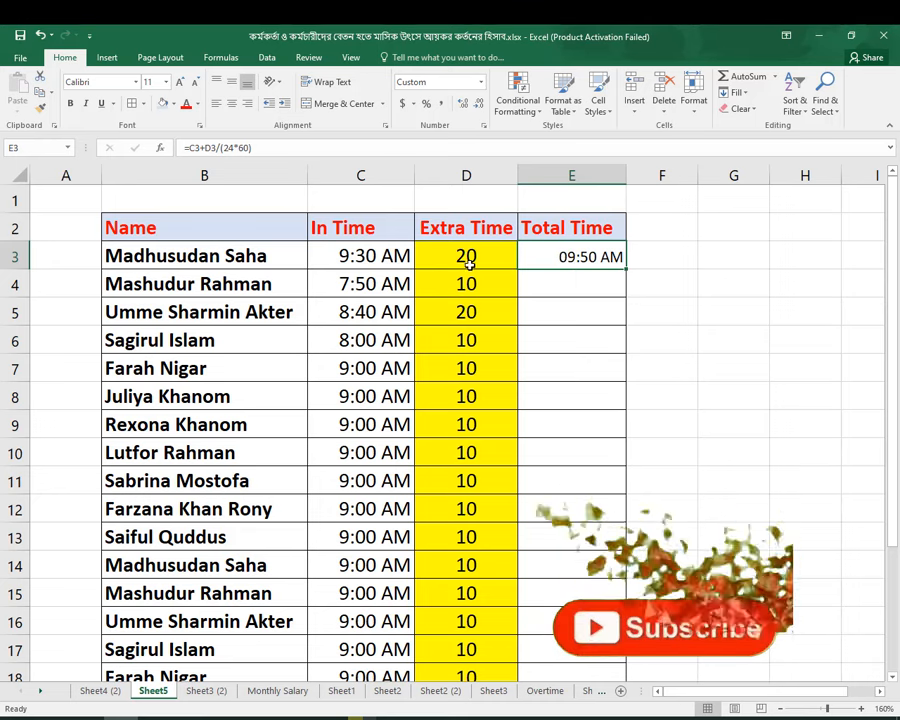
double_click(626, 267)
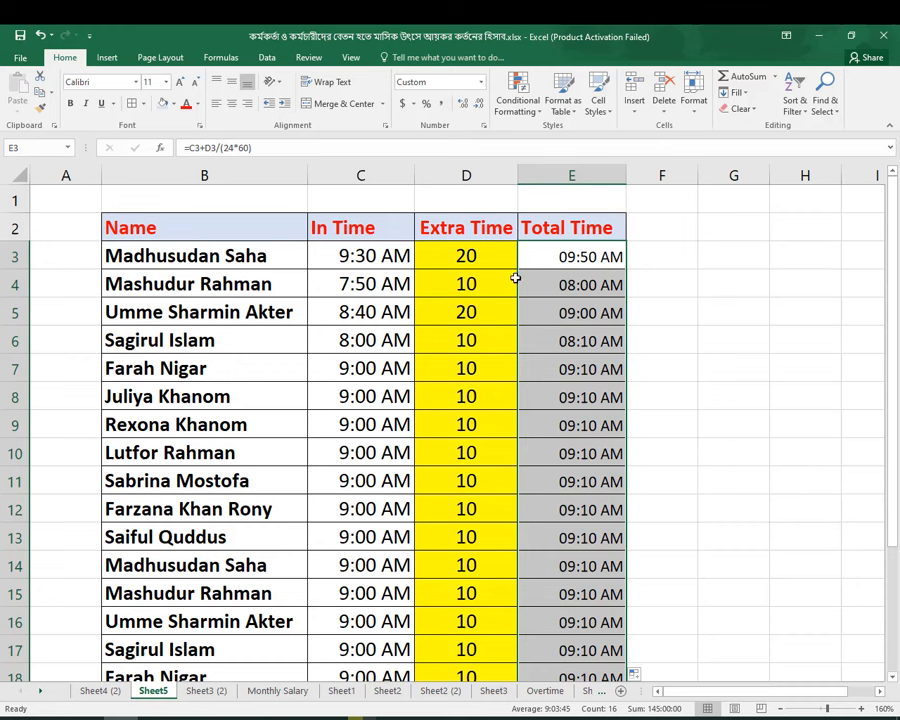
left_click(466, 257)
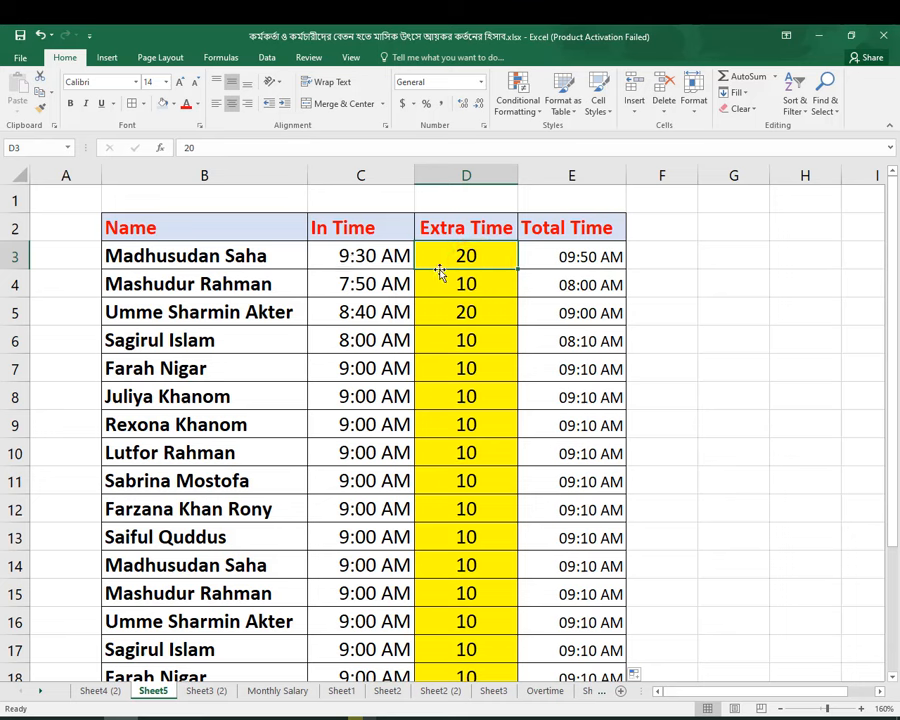
left_click(584, 259)
double_click(589, 258)
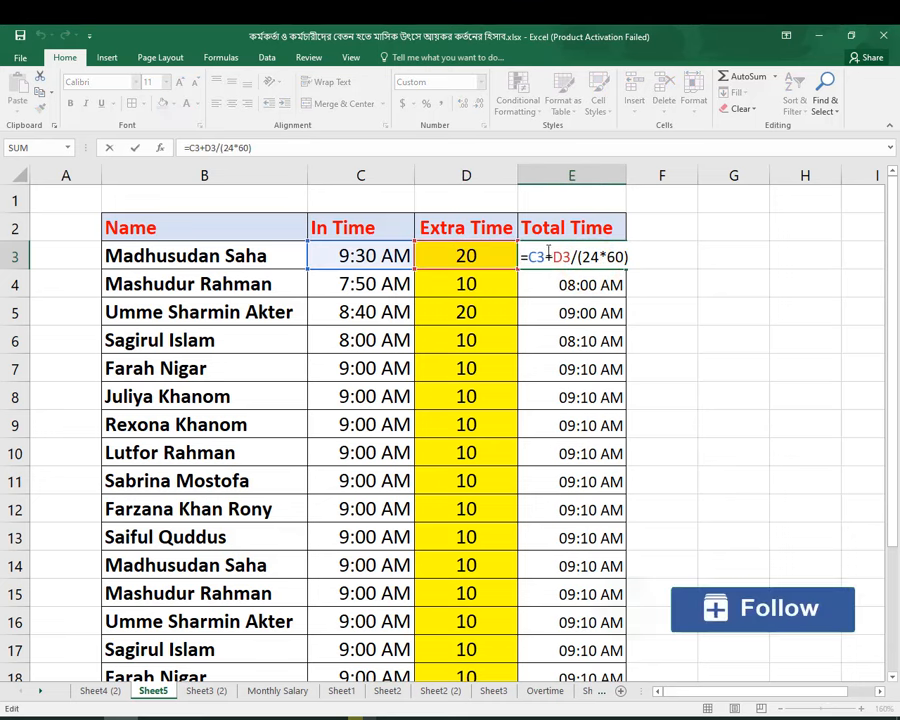
left_click(551, 257)
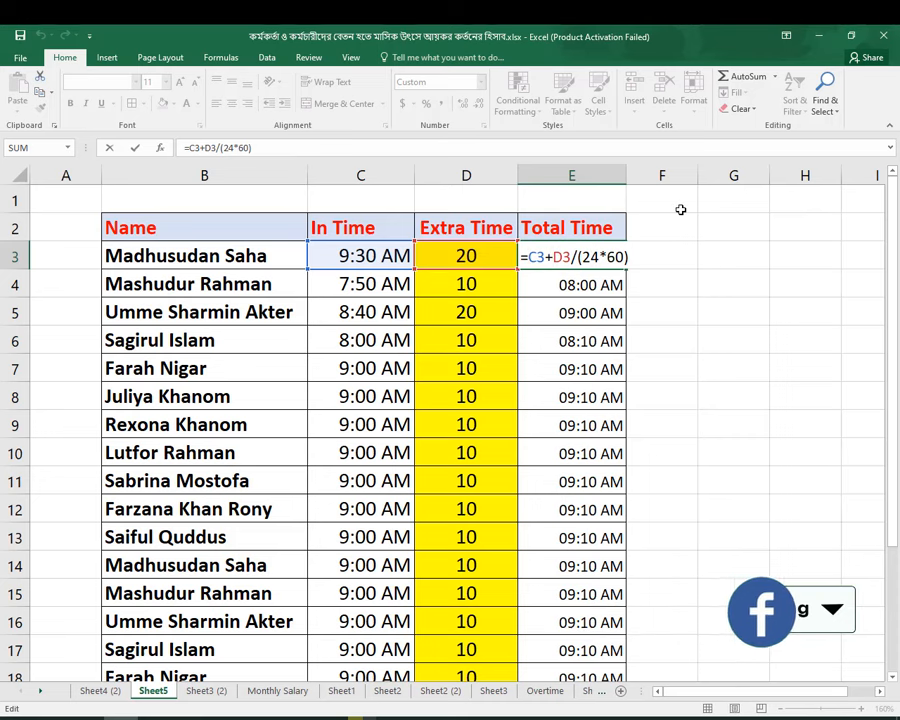
key("BackSpace")
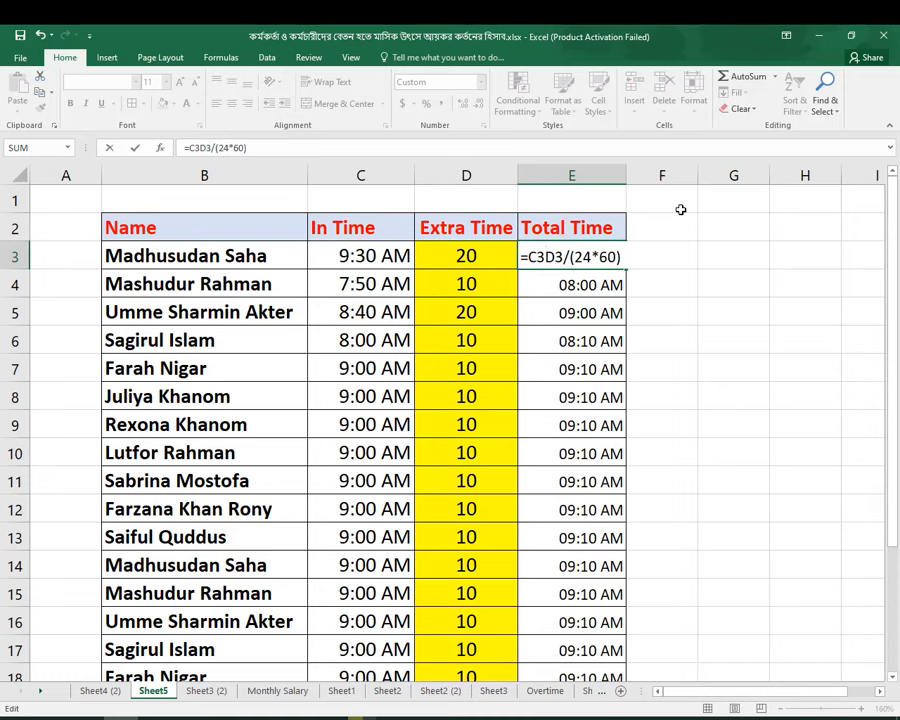
type("+")
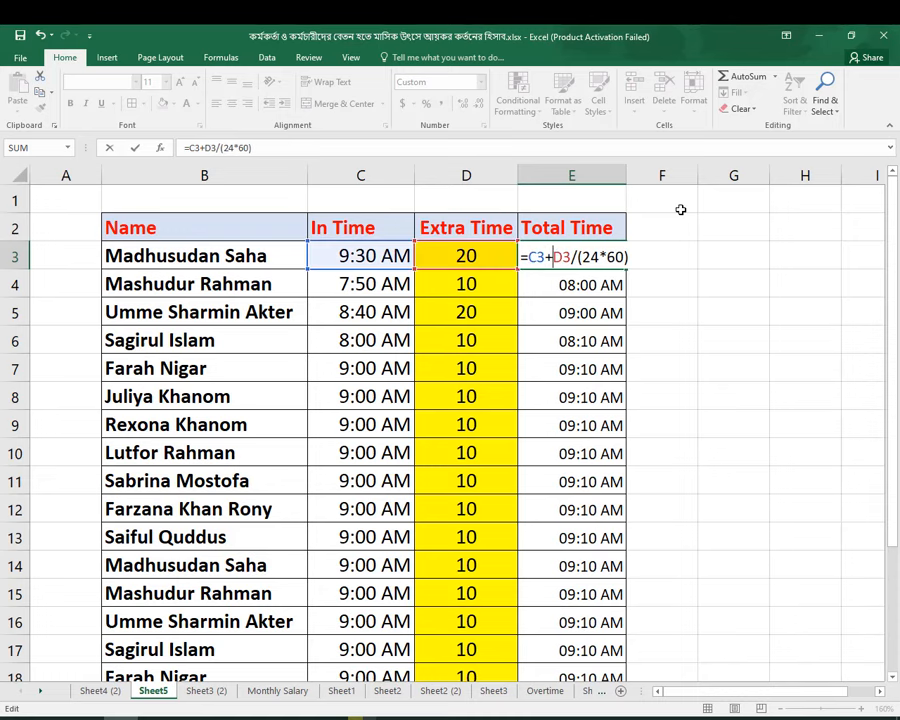
key("Return")
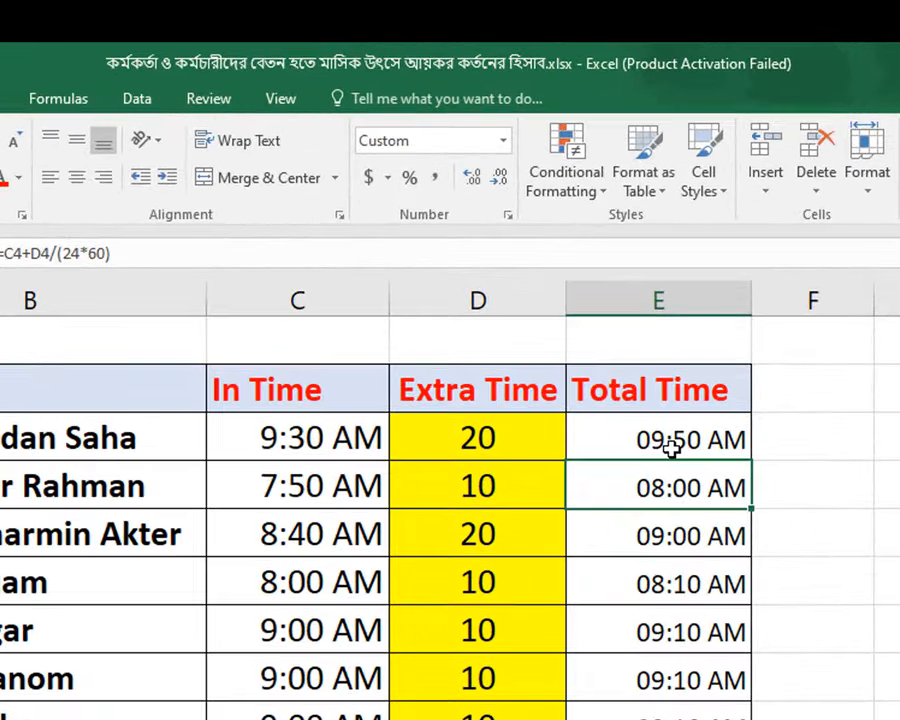
Step: Change the E3 formula to =C3-D3/(24*60) to subtract the extra minutes, and fill it down the Total Time column
left_click(698, 425)
double_click(701, 425)
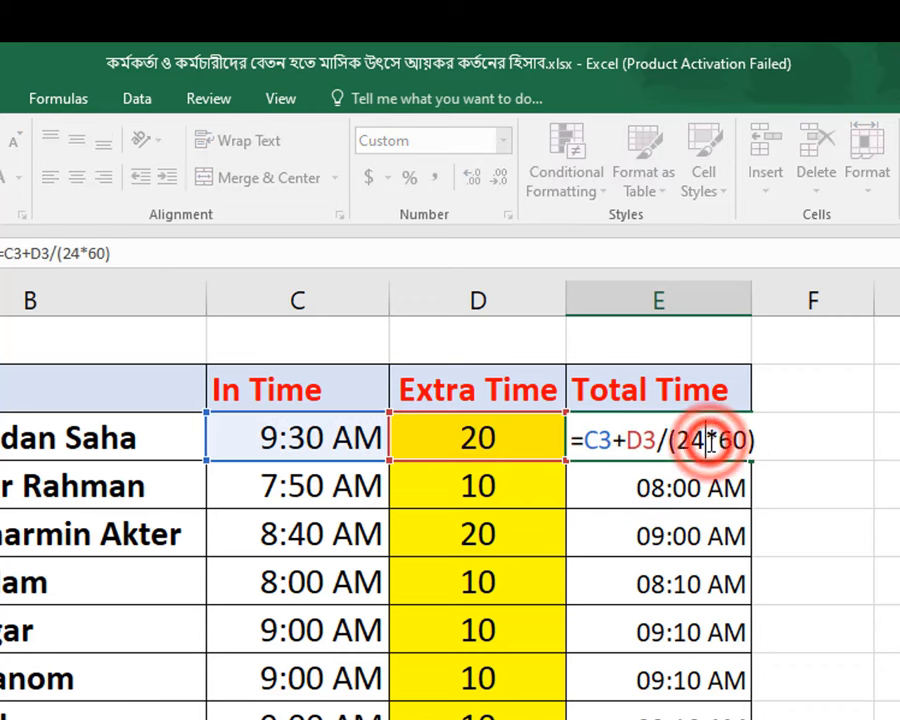
left_click(615, 437)
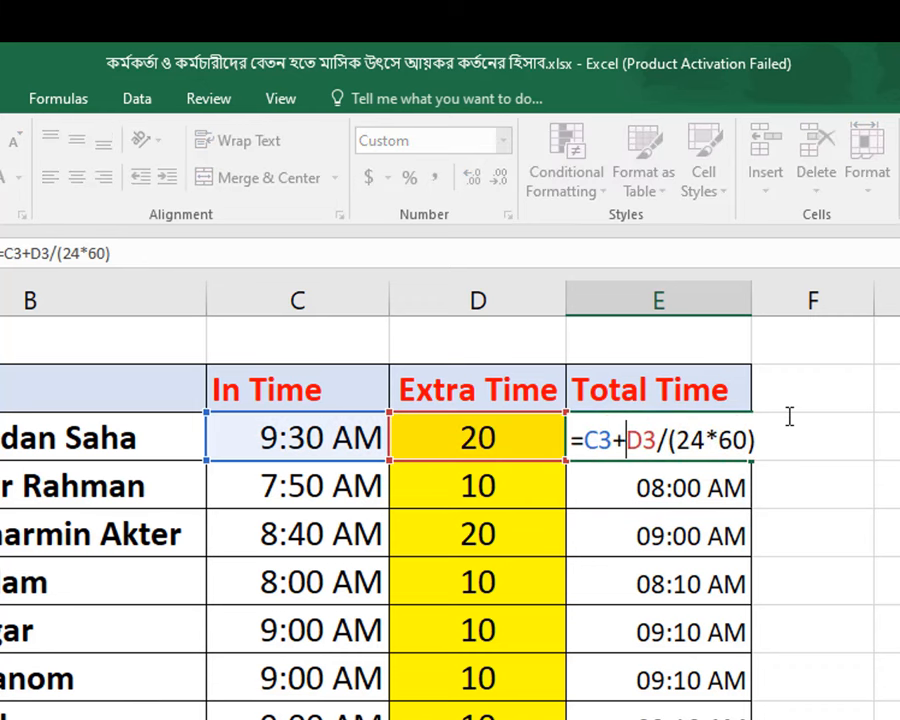
key("BackSpace")
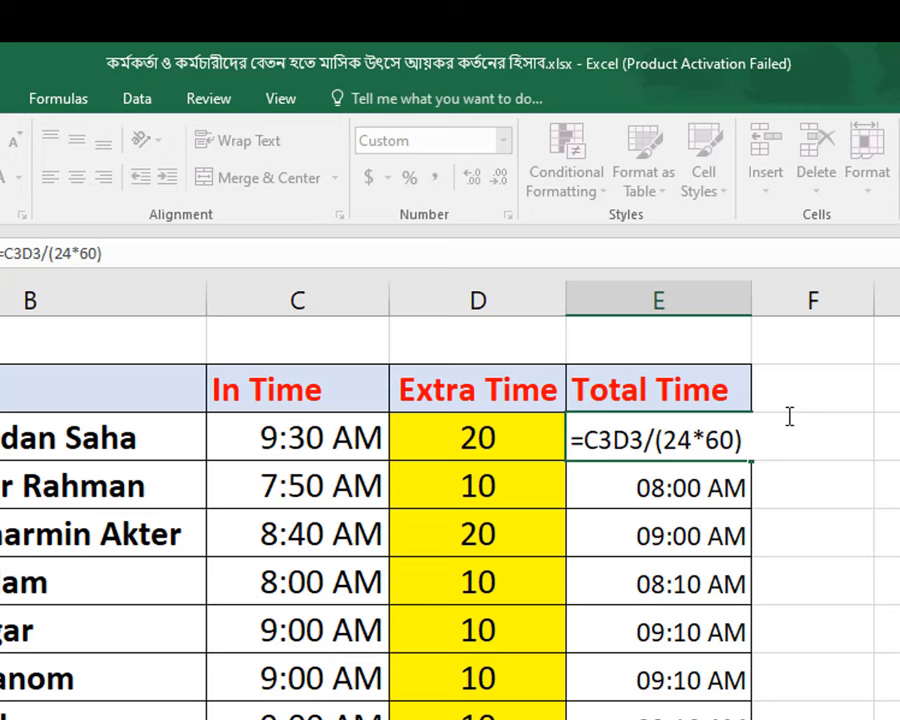
type("-")
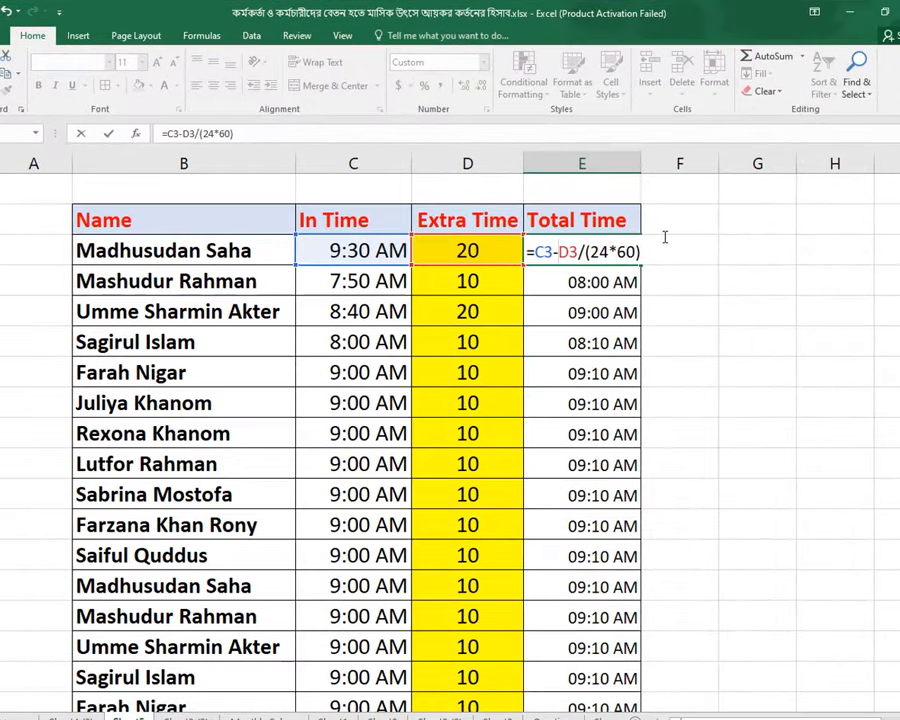
key("Return")
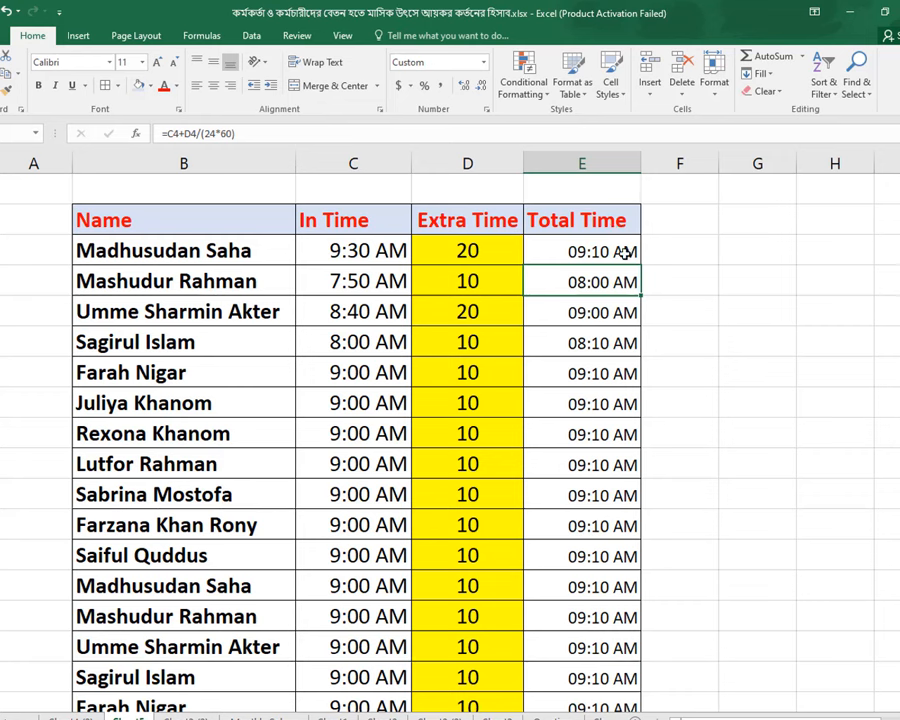
left_click(626, 251)
double_click(641, 262)
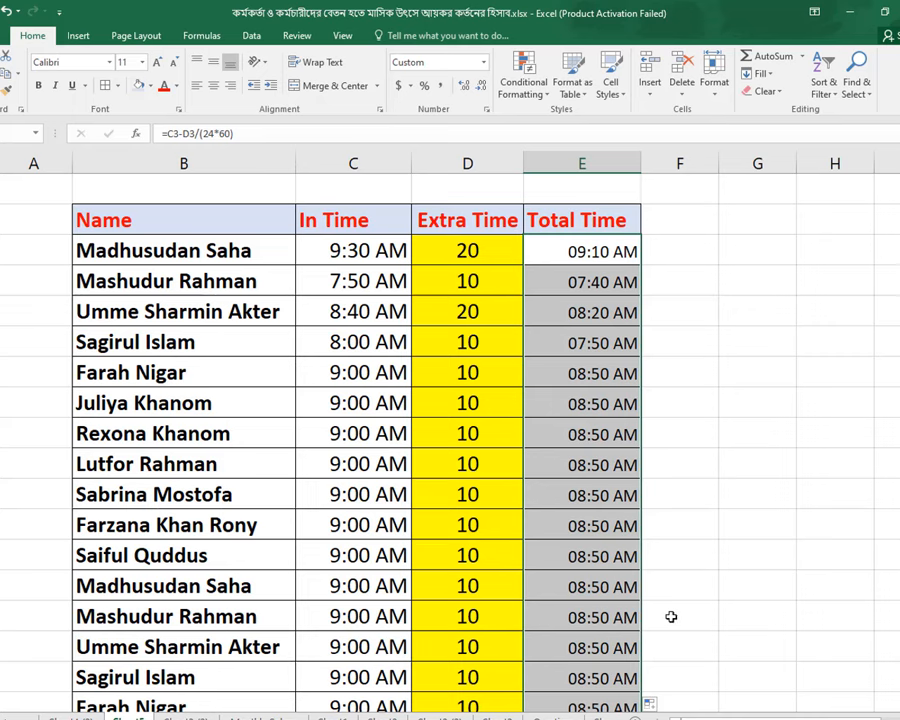
scroll(627, 617, "down", 2)
scroll(629, 617, "up", 2)
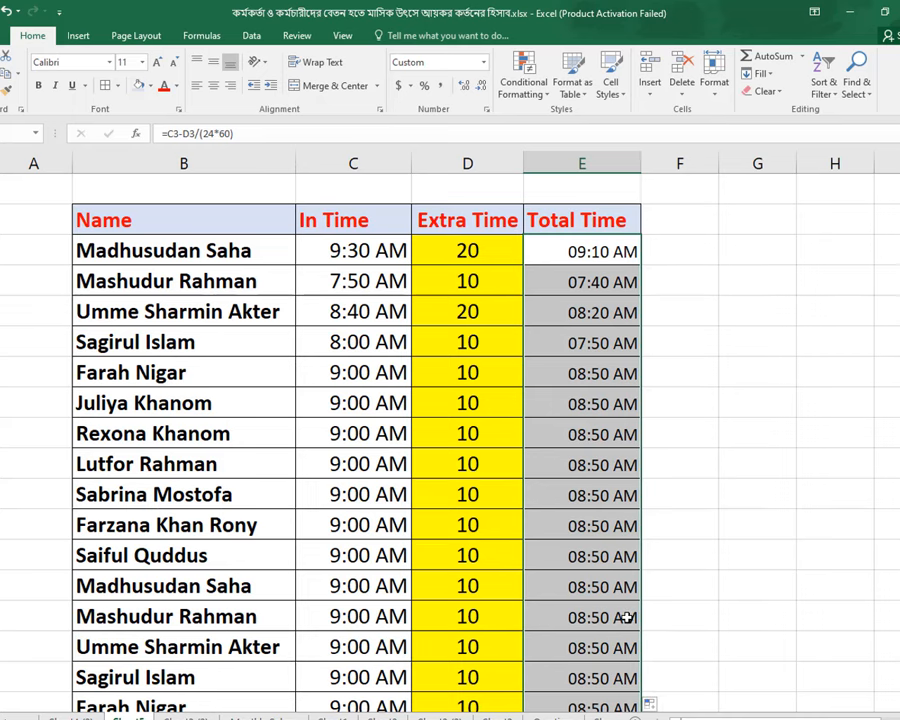
Step: Change the E3 formula back to addition, =C3+D3/(24*60), and fill it down the Total Time column
double_click(607, 253)
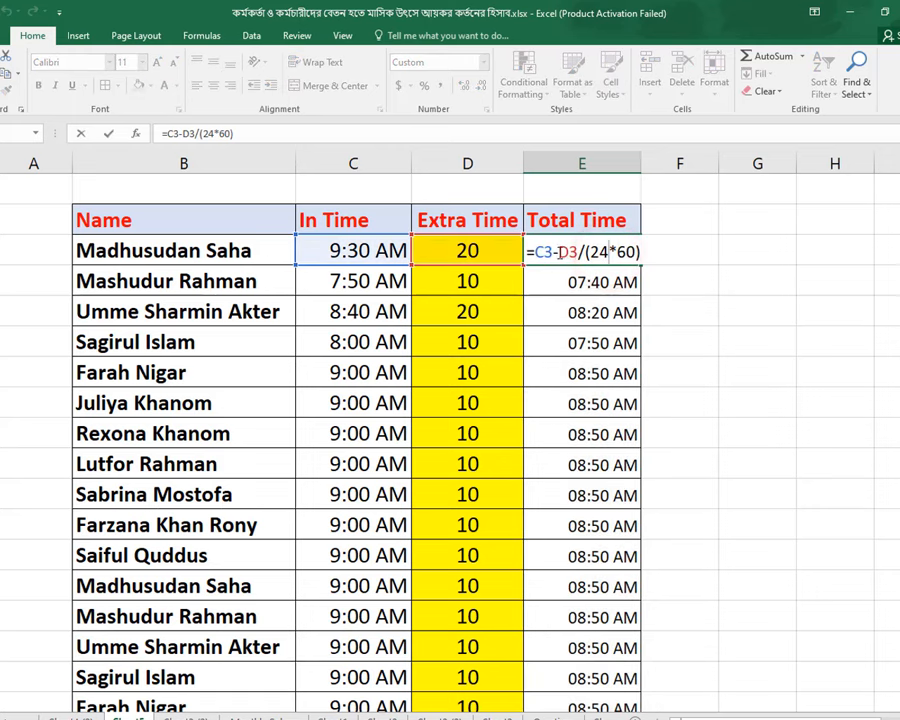
left_click(560, 252)
key("BackSpace")
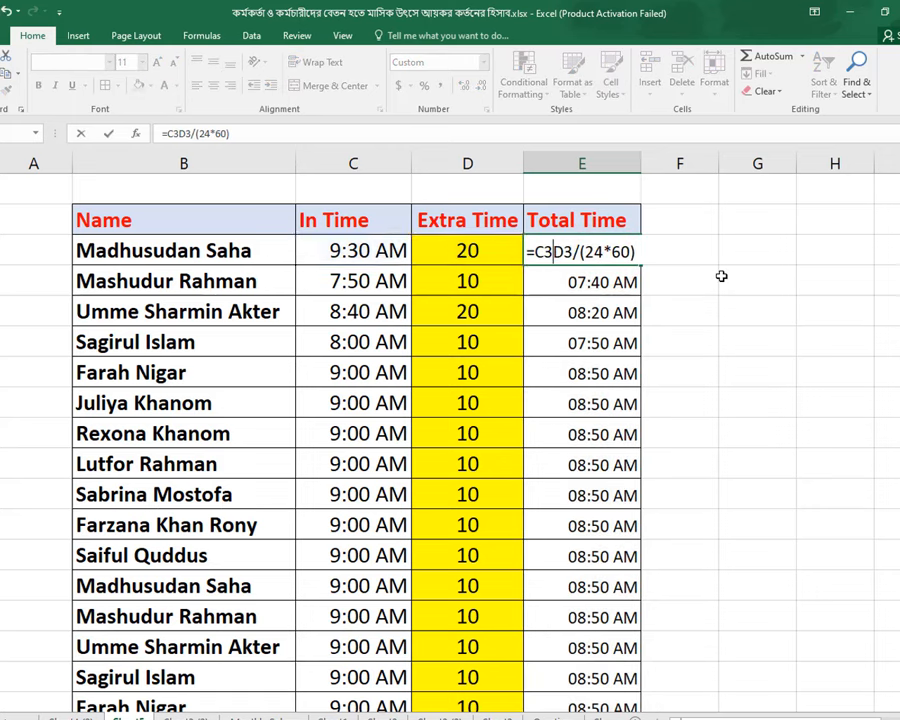
type("+")
key("Return")
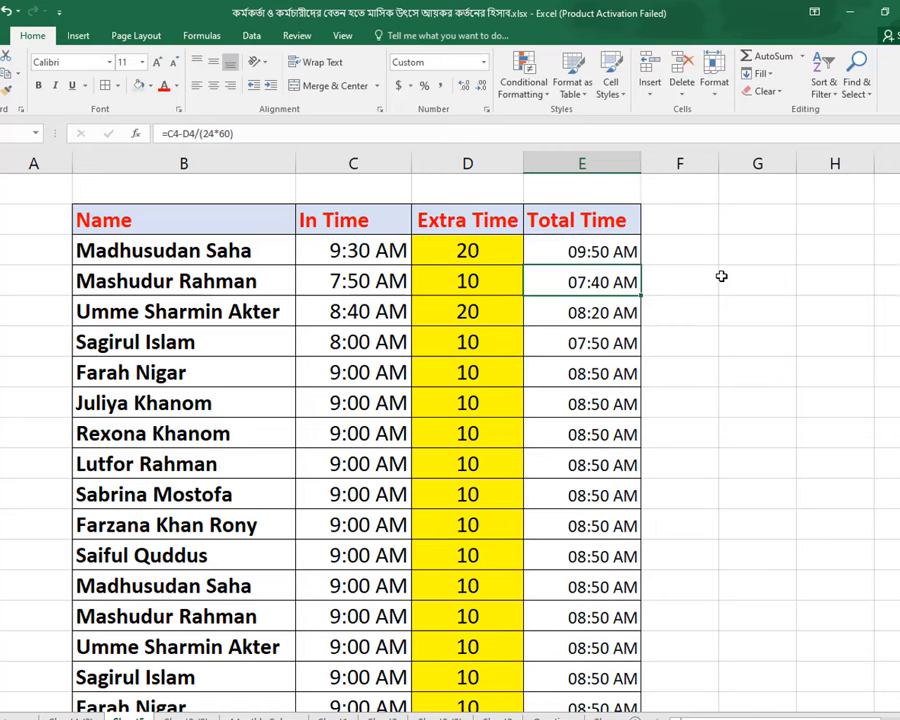
left_click(610, 253)
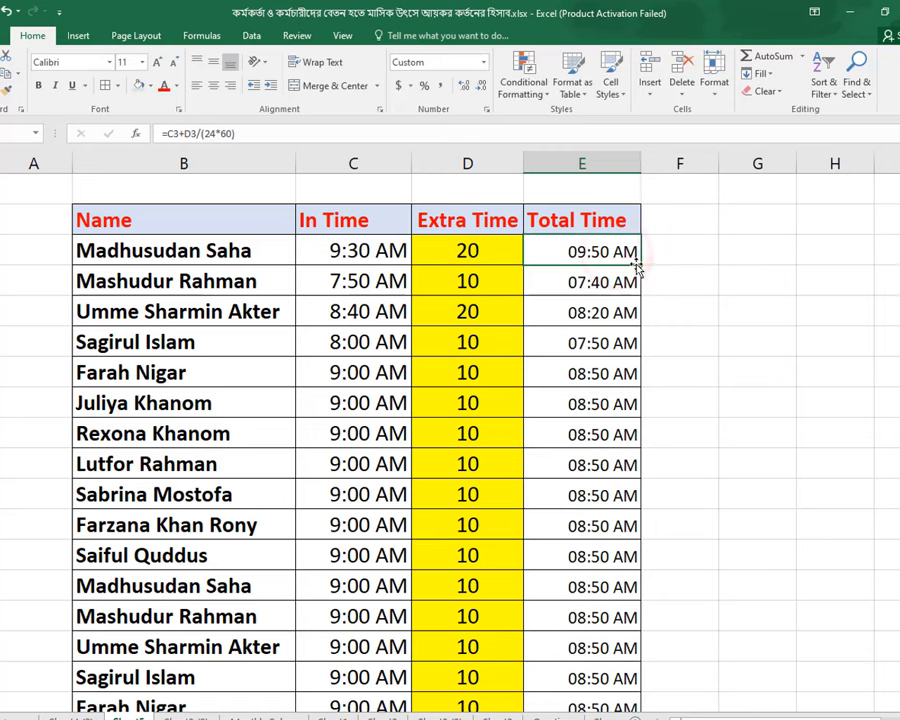
double_click(641, 265)
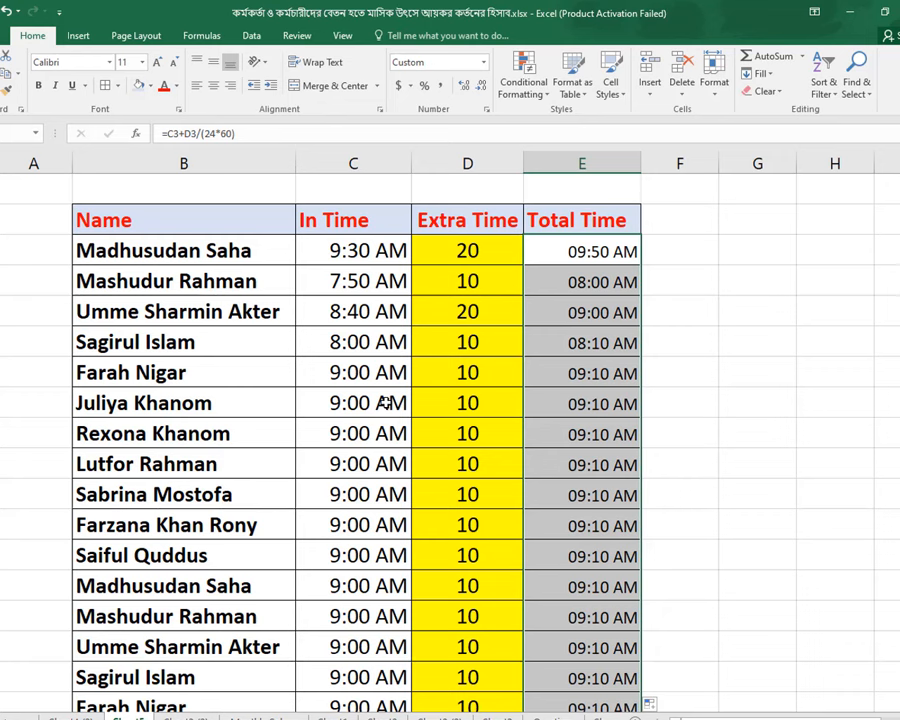
Step: Set the Extra Time in D4 for the second employee to 20
left_click(480, 287)
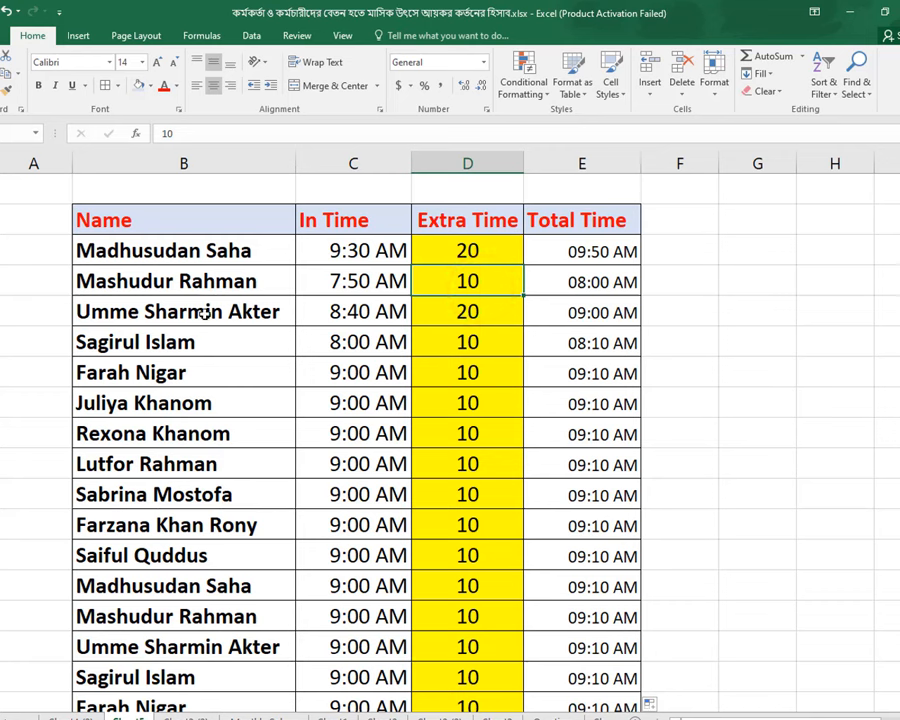
left_click_drag(207, 281, 390, 290)
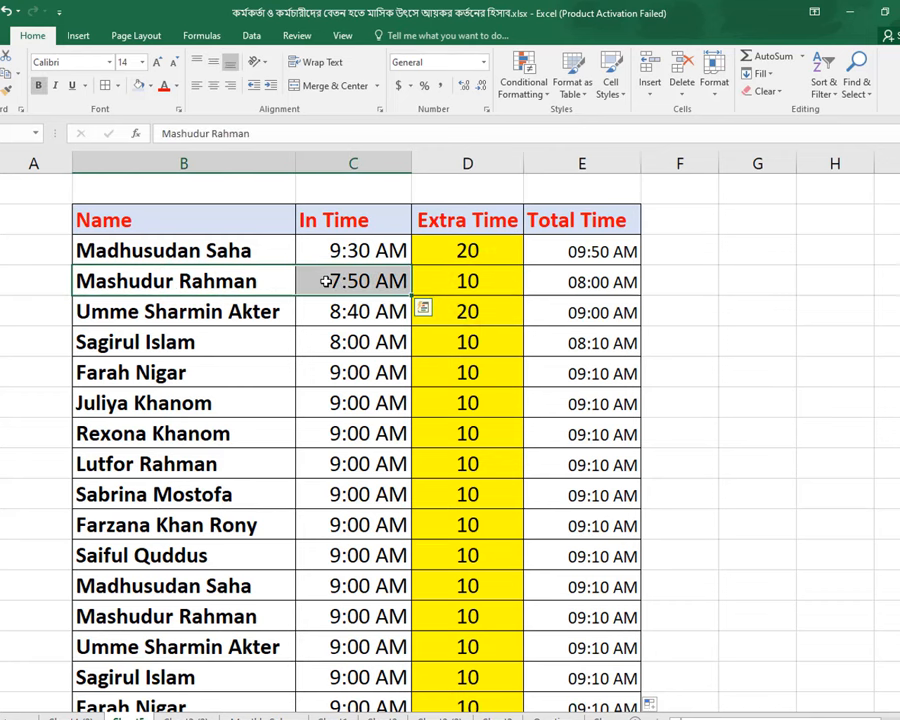
left_click(468, 286)
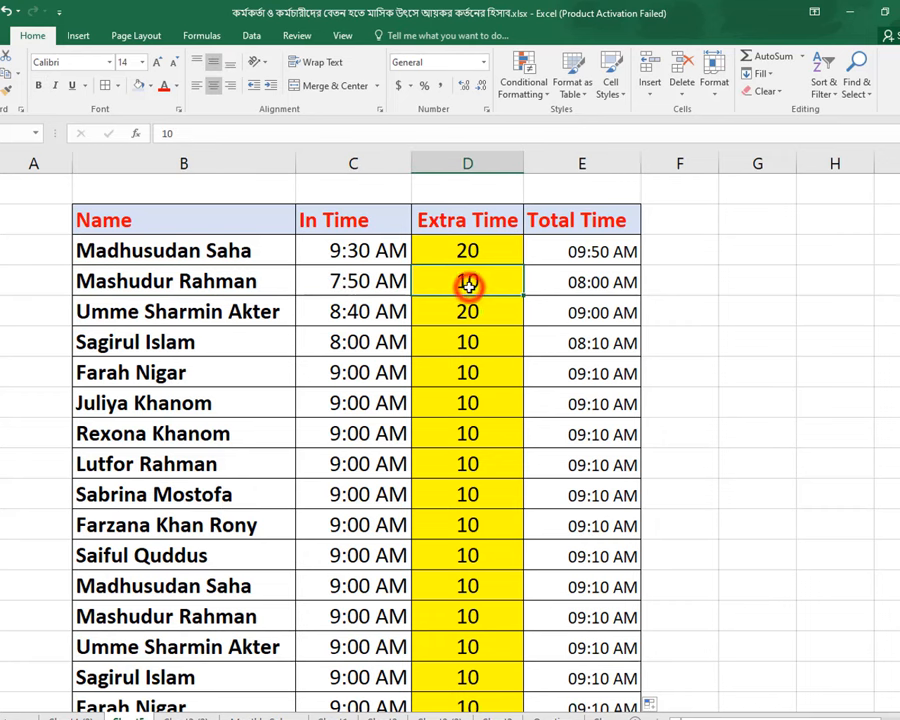
type("2")
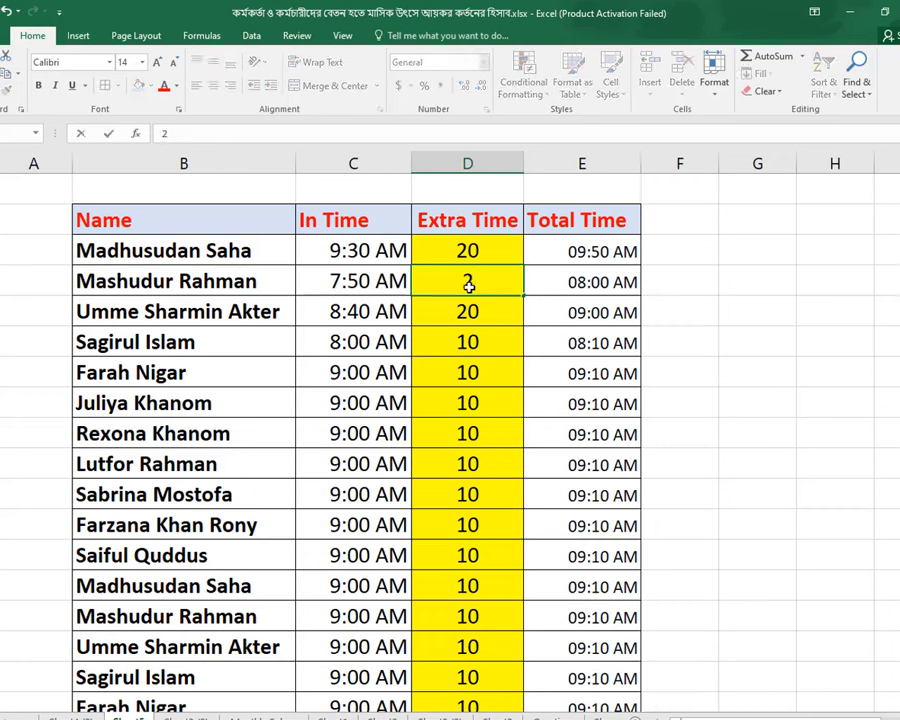
type("0")
key("Return")
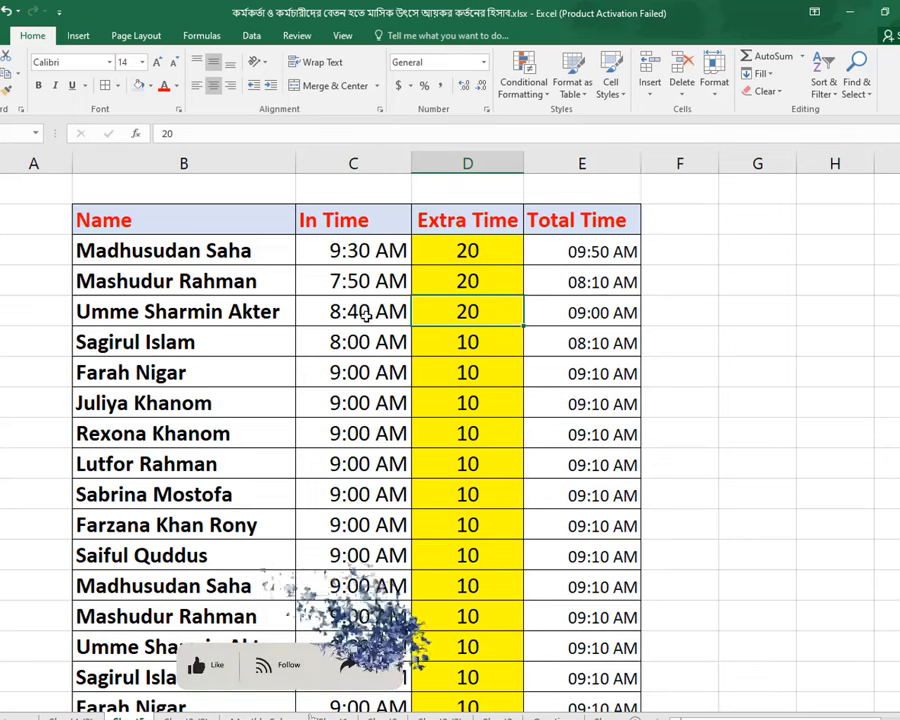
left_click(467, 312)
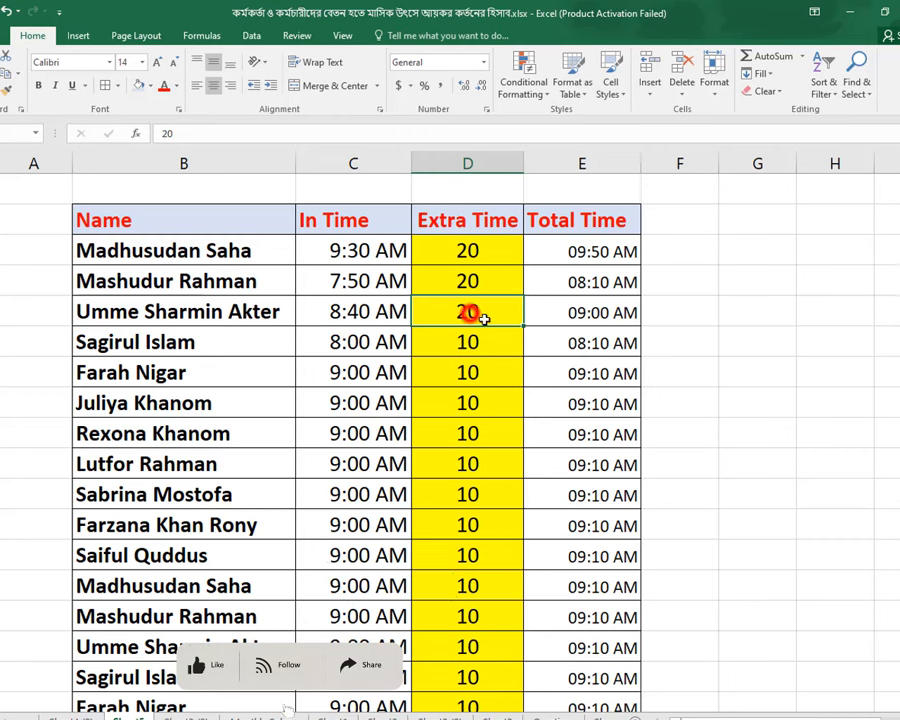
Step: Set the Extra Time in D5 for the third employee to 60
left_click(468, 252)
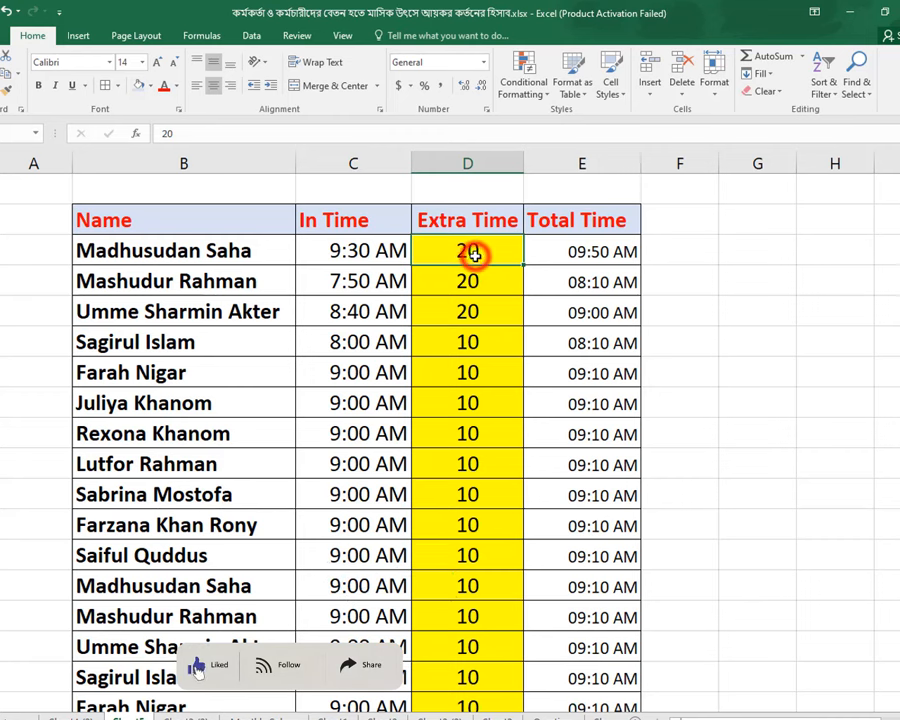
left_click(470, 311)
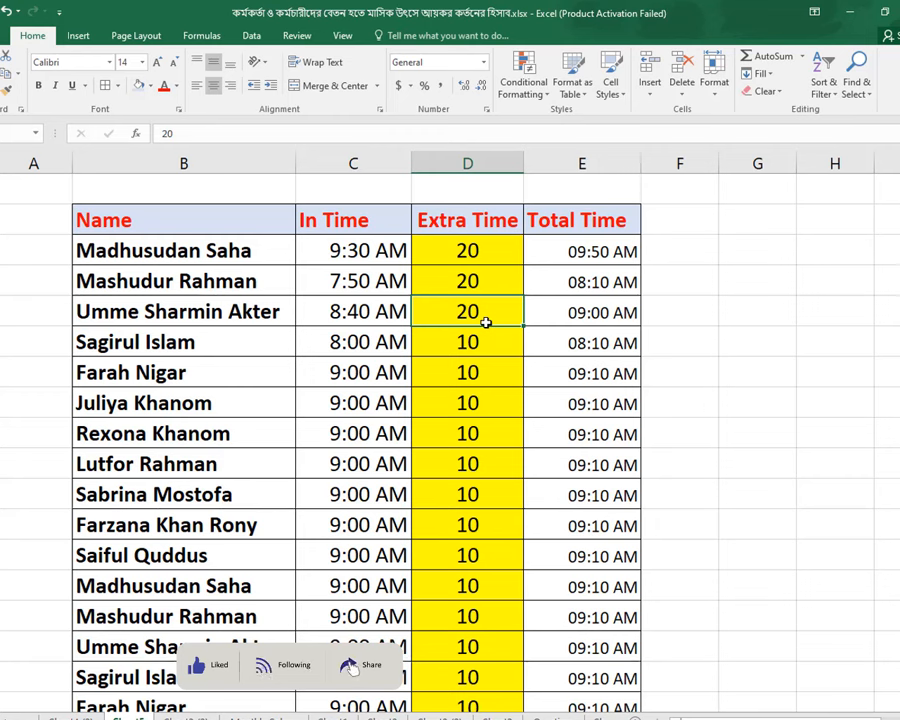
type("60")
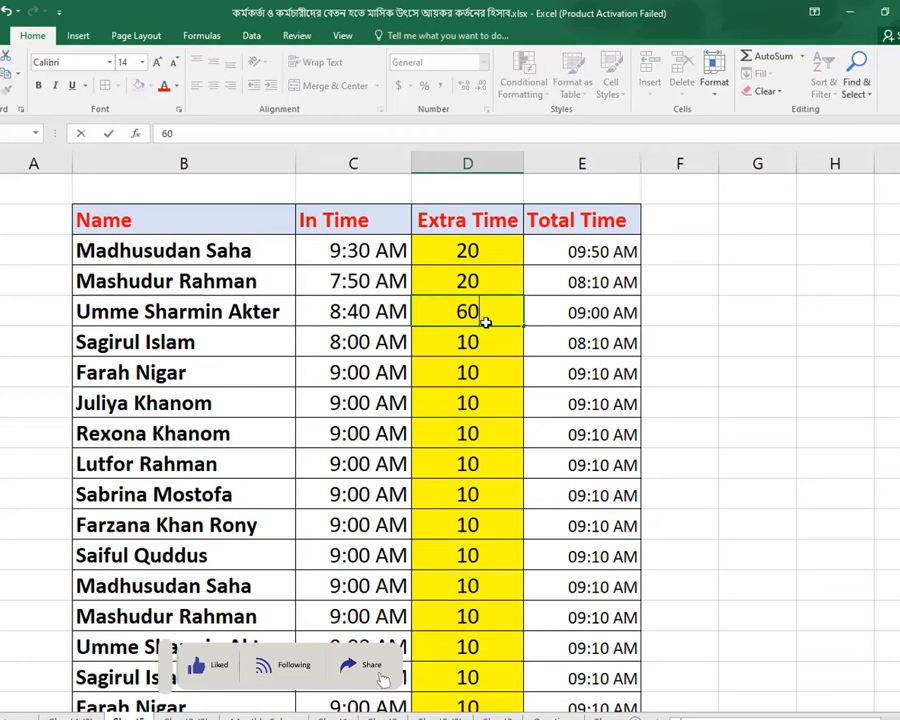
key("Return")
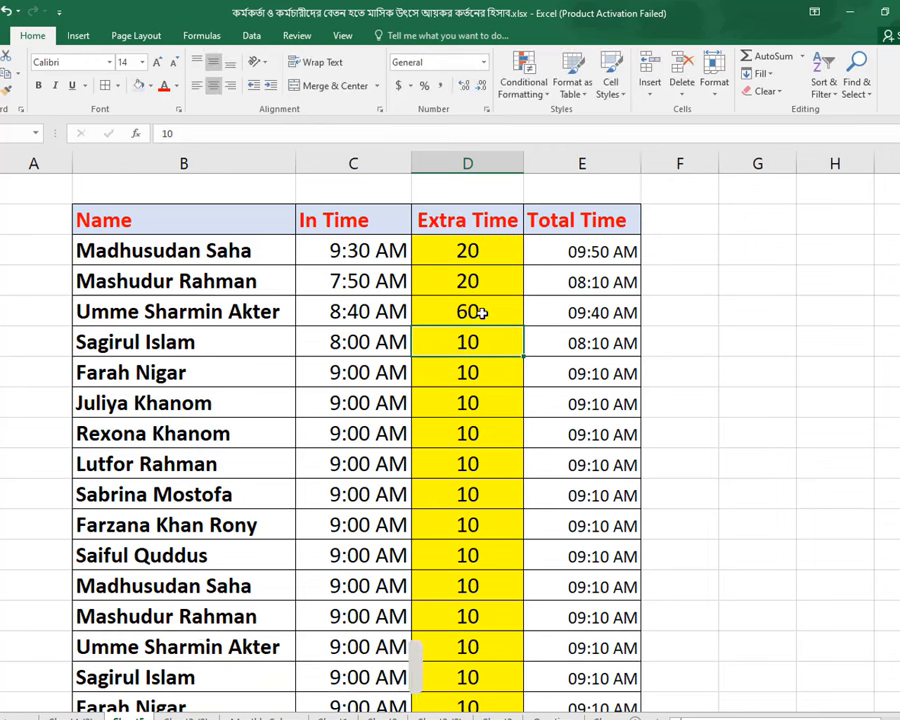
left_click(481, 310)
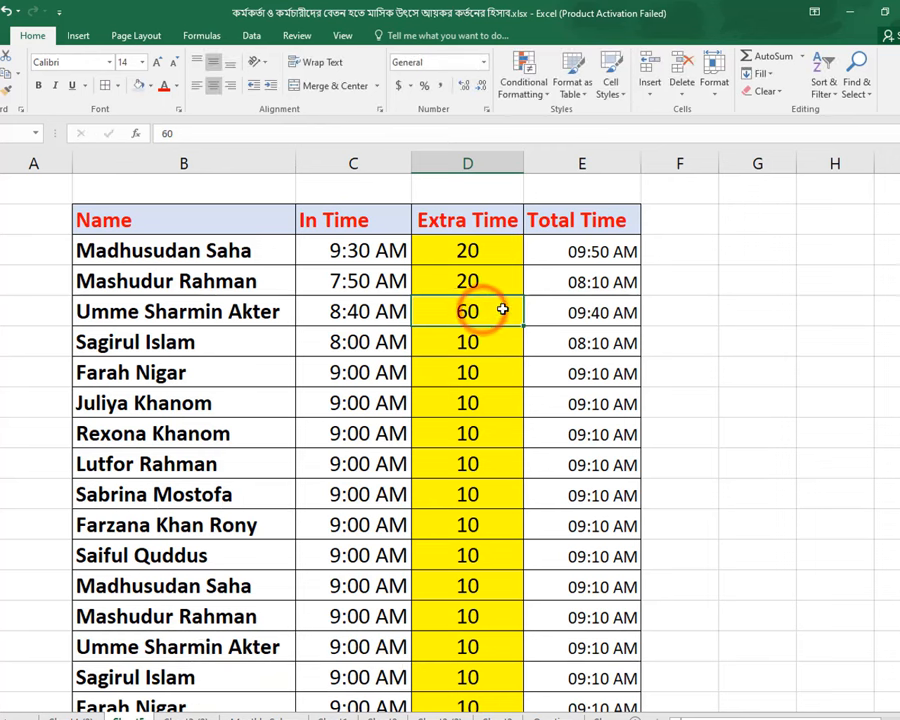
left_click(493, 310)
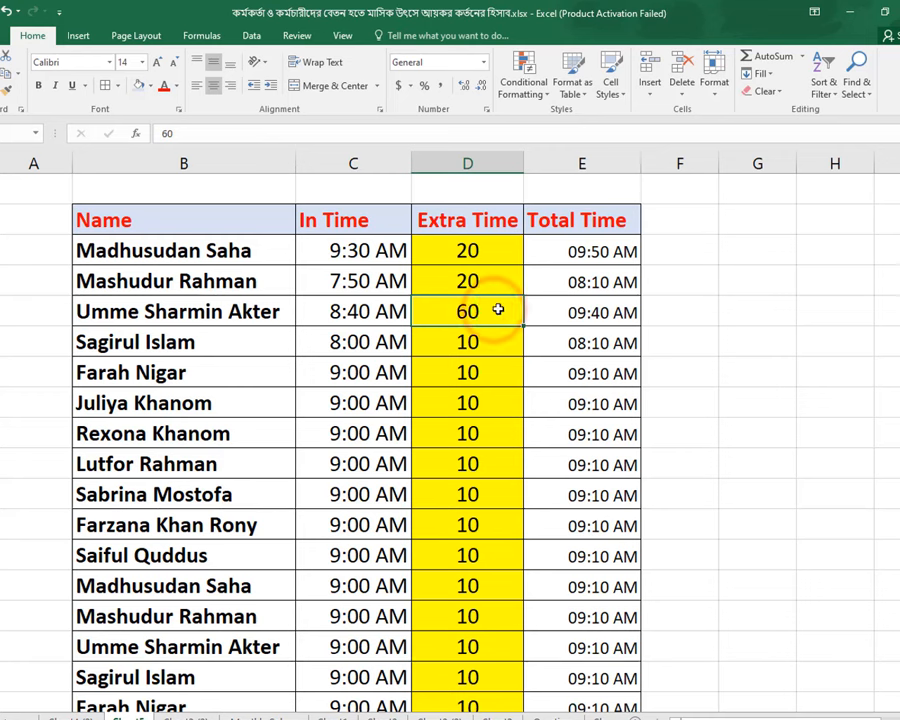
Step: Set the Extra Time in D3 for the first employee to 60
left_click(482, 258)
type("6")
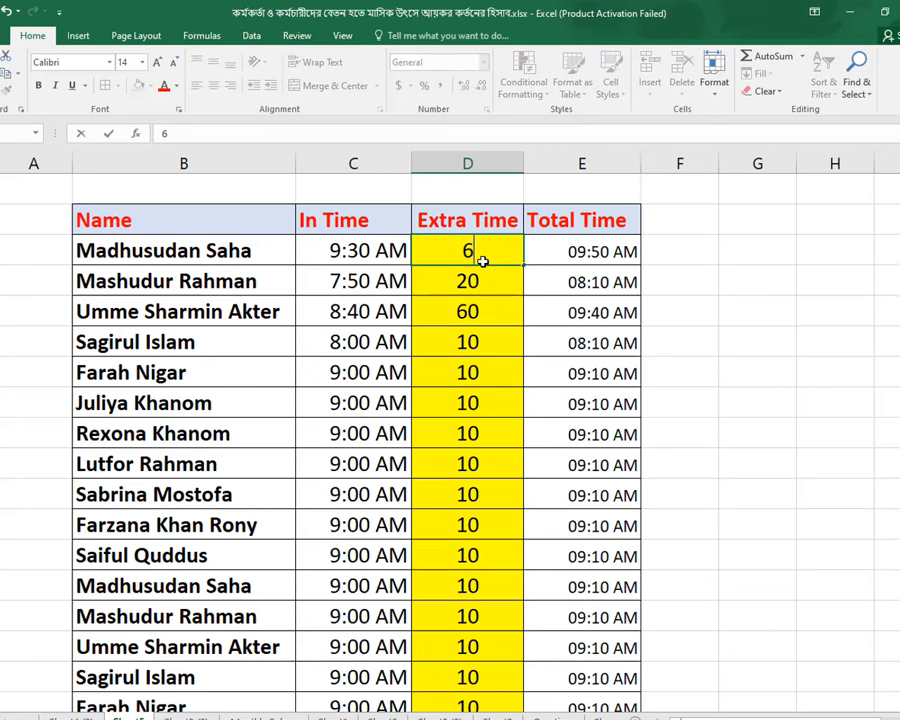
type("0")
key("Return")
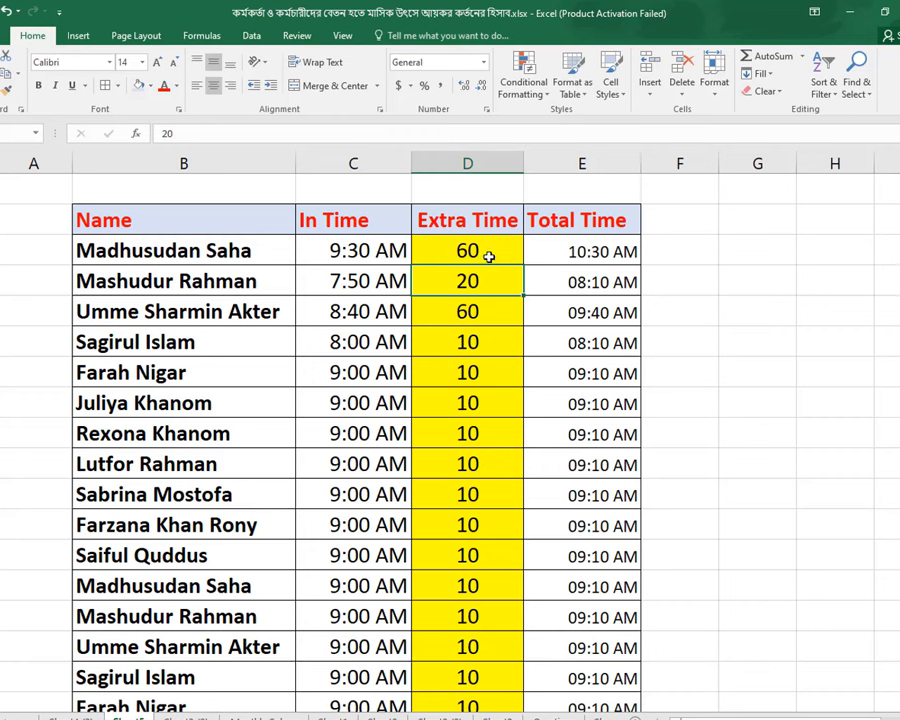
left_click(488, 256)
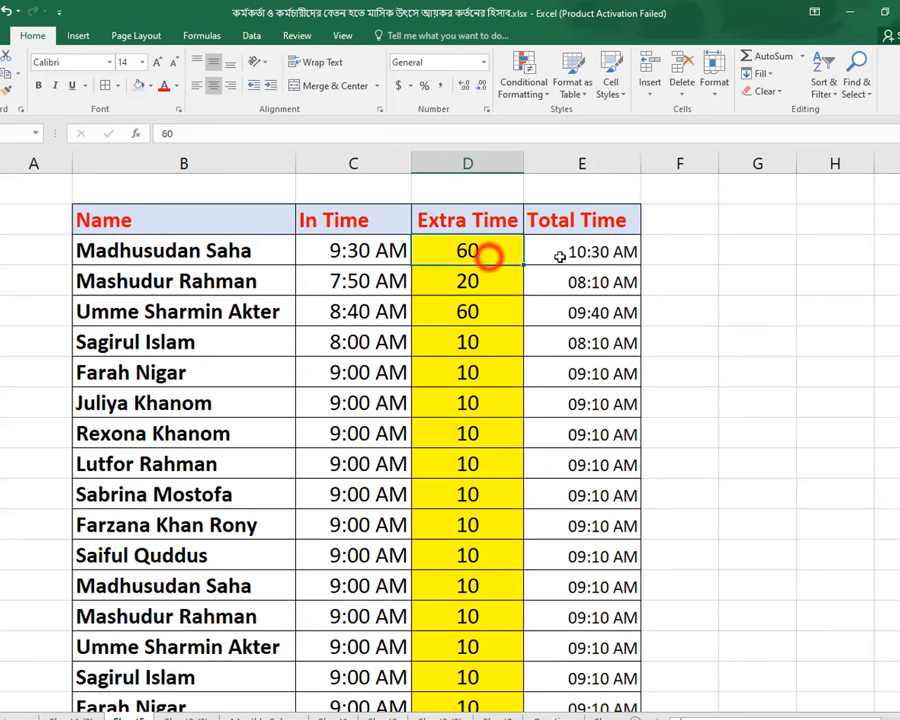
Step: Fill the E3 formula =C3+D3/(24*60) down the Total Time column again
left_click(635, 255)
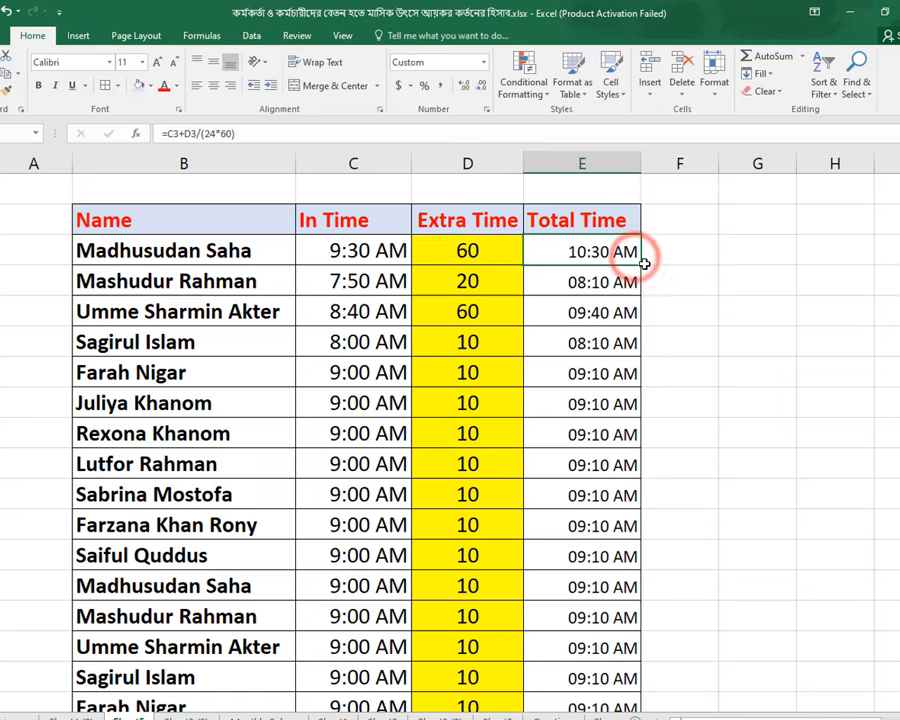
double_click(638, 264)
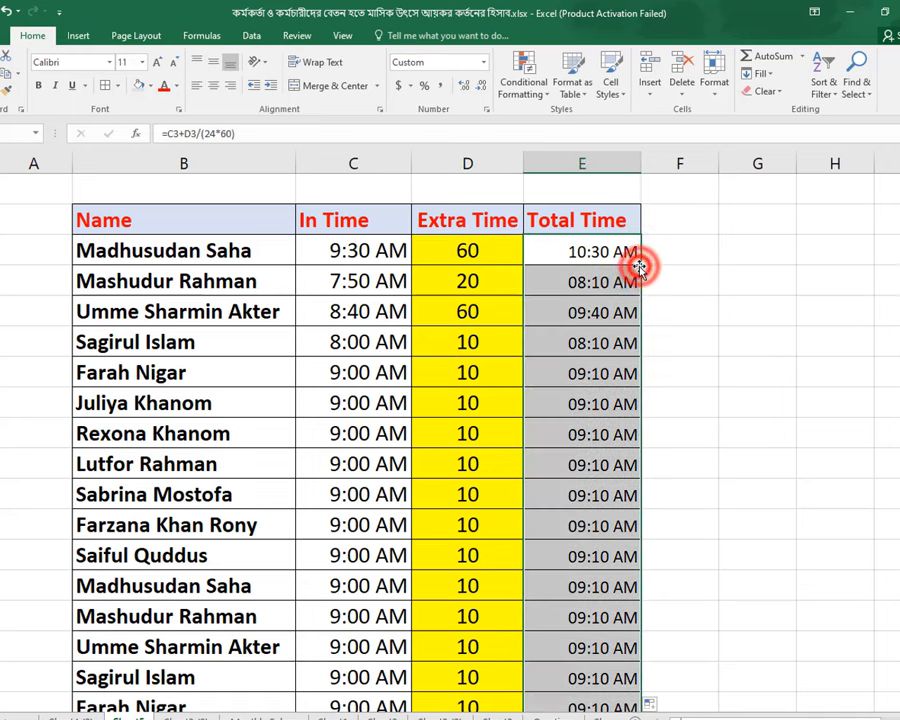
left_click(466, 340)
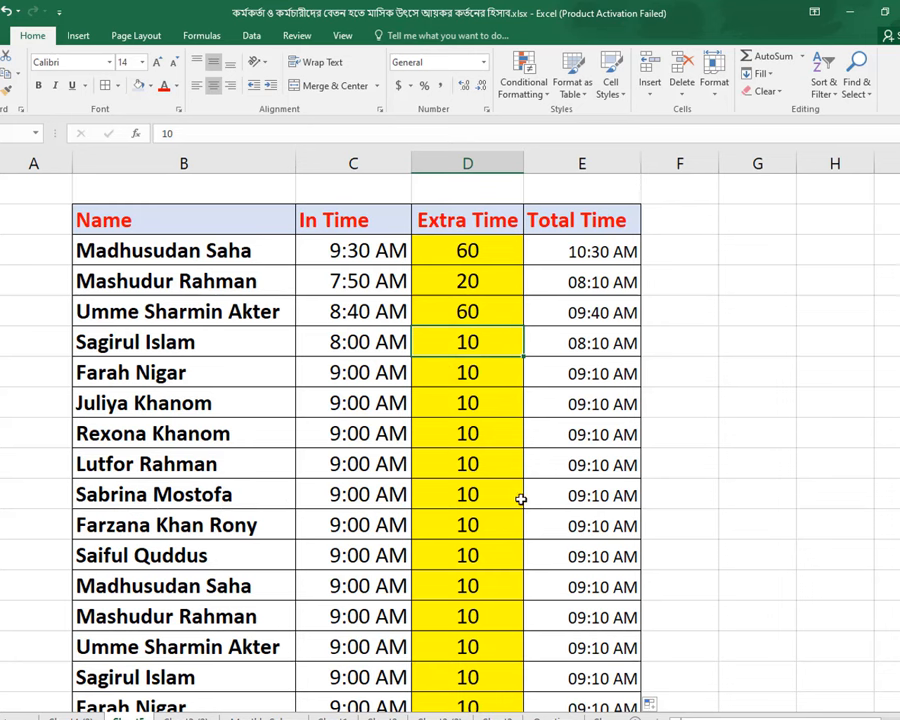